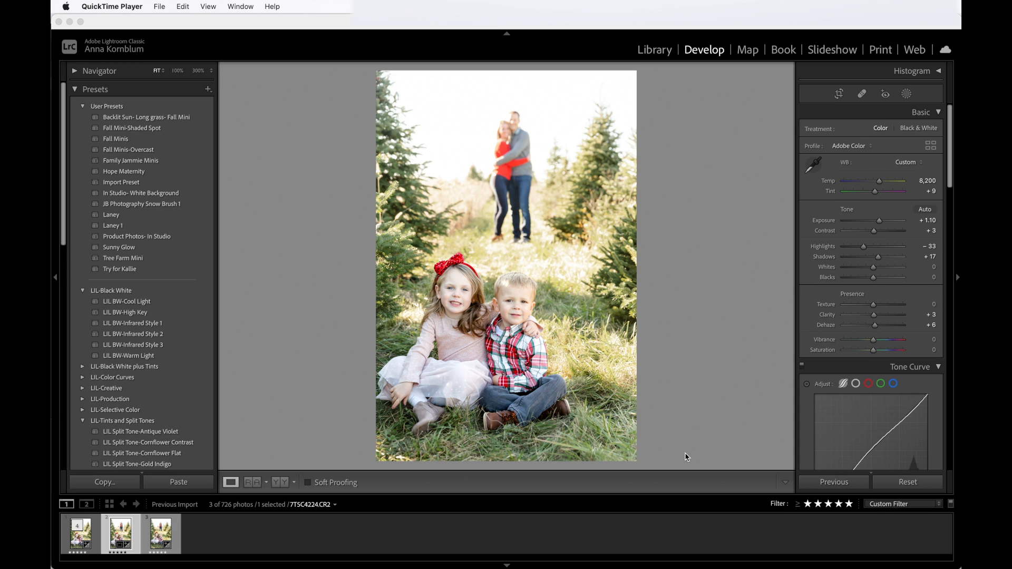
Compare the family photos 7TSC4224.CR2 and 7TSC4225.CR2 by switching between them, checking the children's and parents' expressions.
{"action": "left_click", "coordinate": [158, 535]}
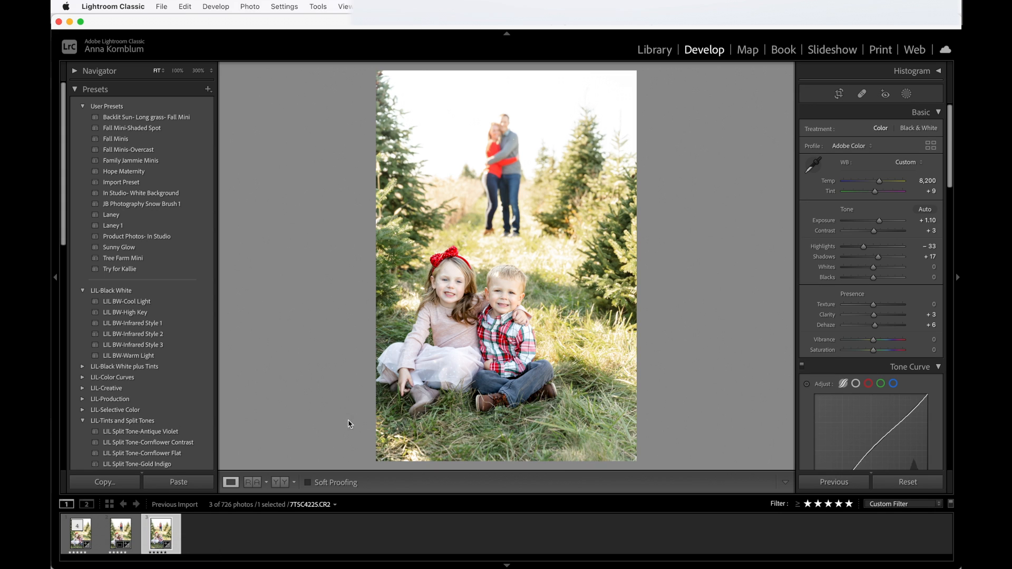
{"action": "left_click", "coordinate": [123, 538]}
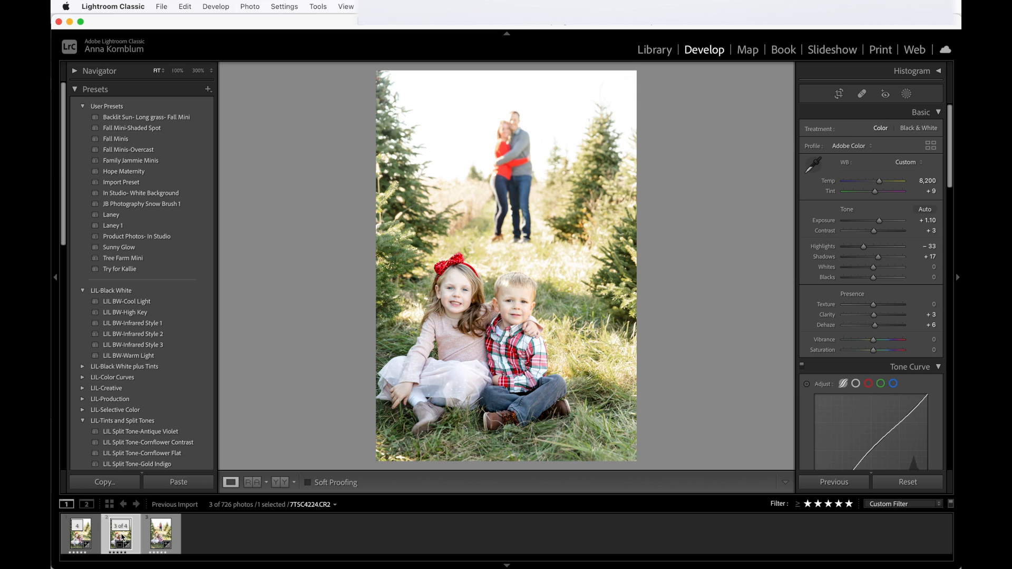
{"action": "left_click", "coordinate": [161, 537]}
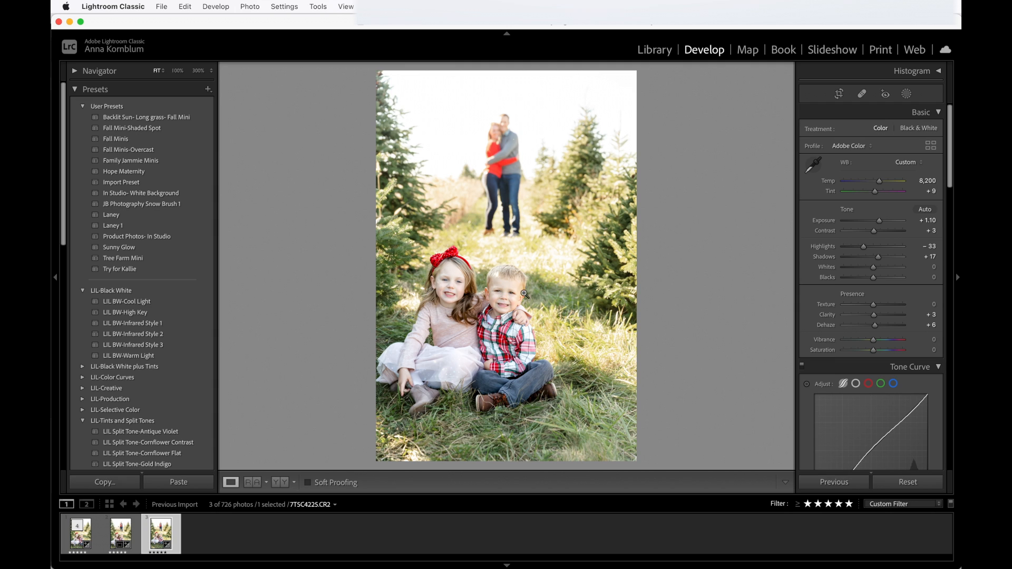
{"action": "left_click", "coordinate": [120, 535]}
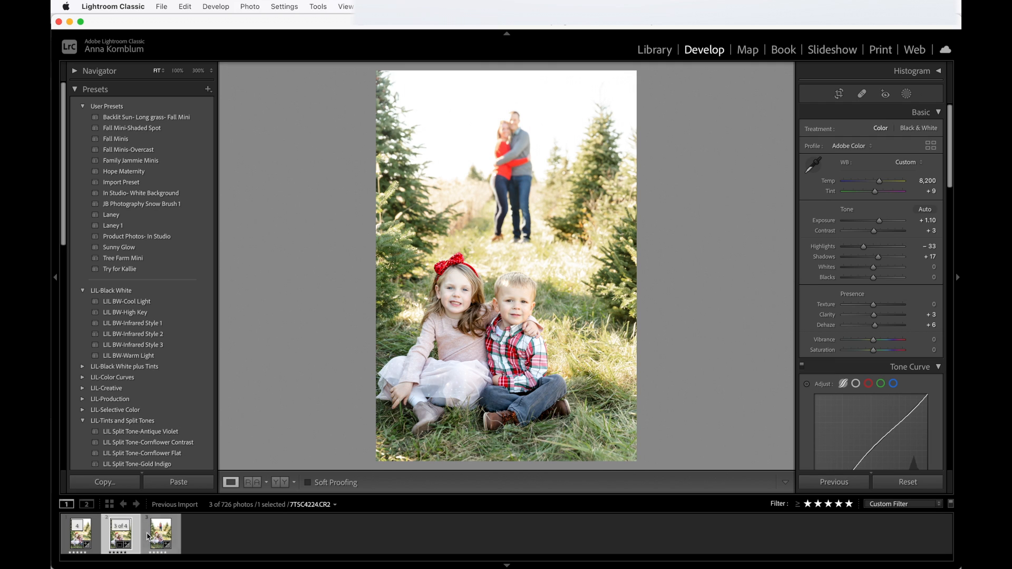
{"action": "left_click", "coordinate": [161, 539]}
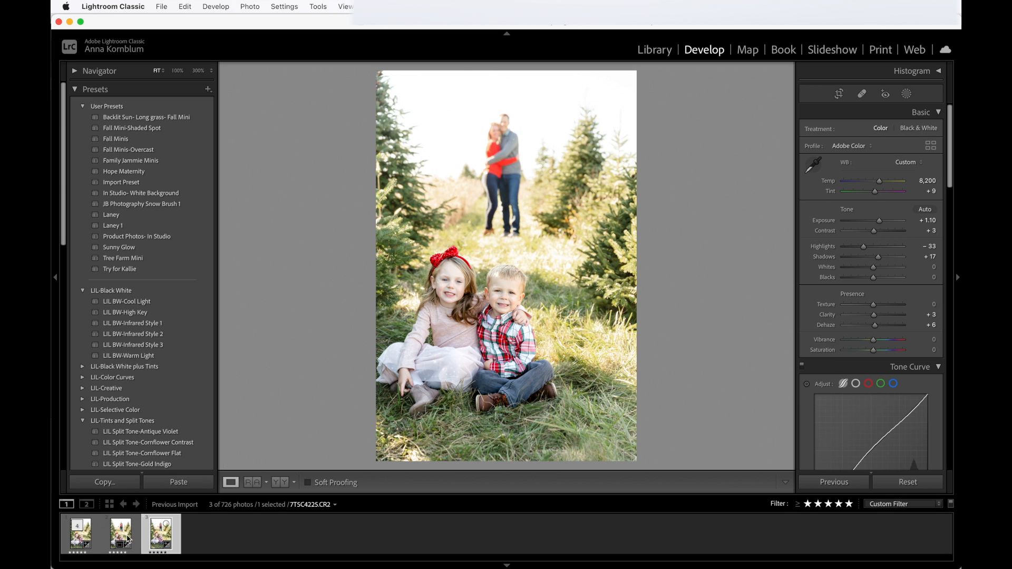
{"action": "left_click", "coordinate": [122, 537]}
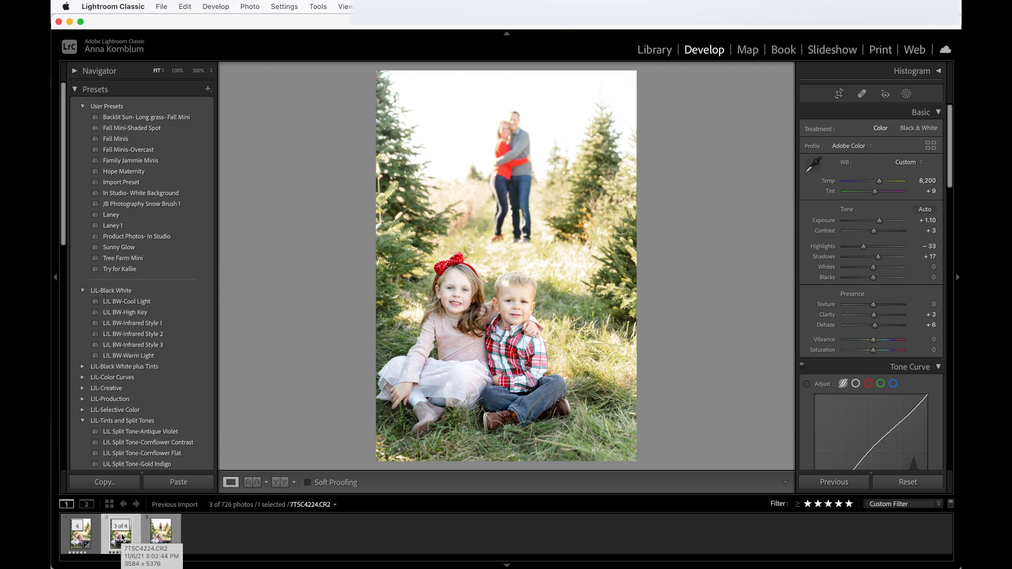
{"action": "left_click", "coordinate": [160, 535]}
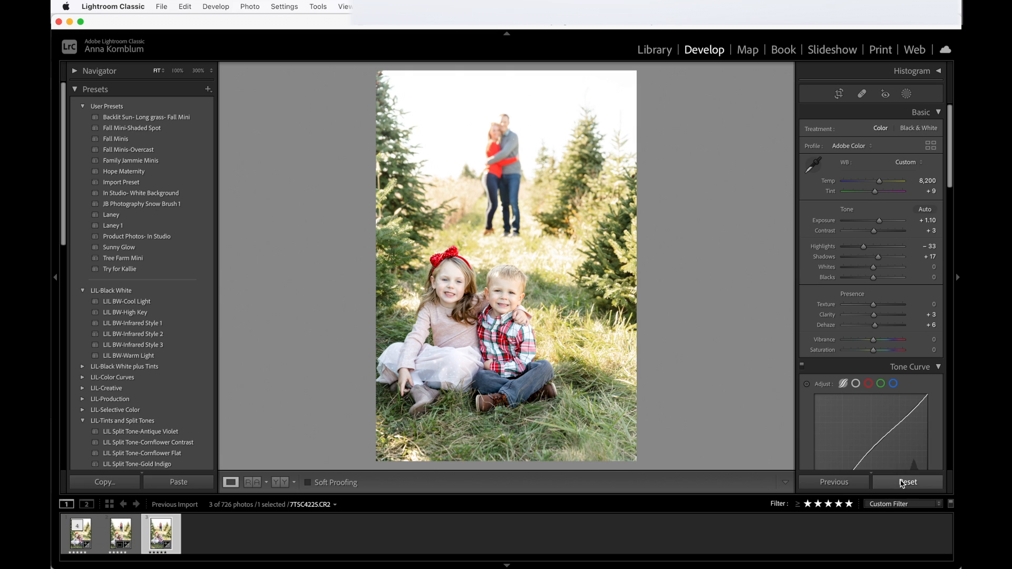
Reset the develop settings of 7TSC4225.CR2 to view the unedited photo, and undo the reset.
{"action": "left_click", "coordinate": [903, 483]}
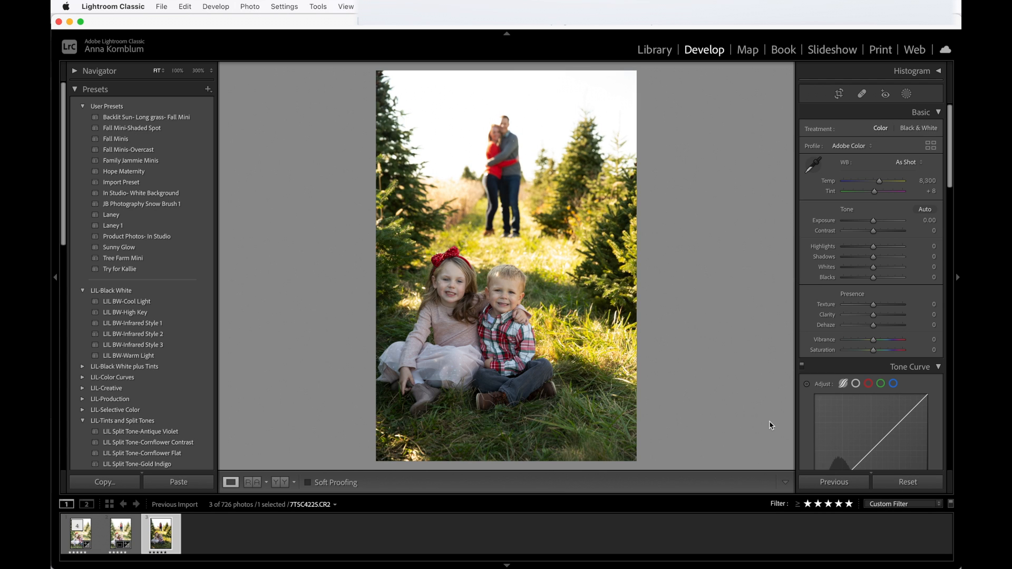
{"action": "key", "text": "Left"}
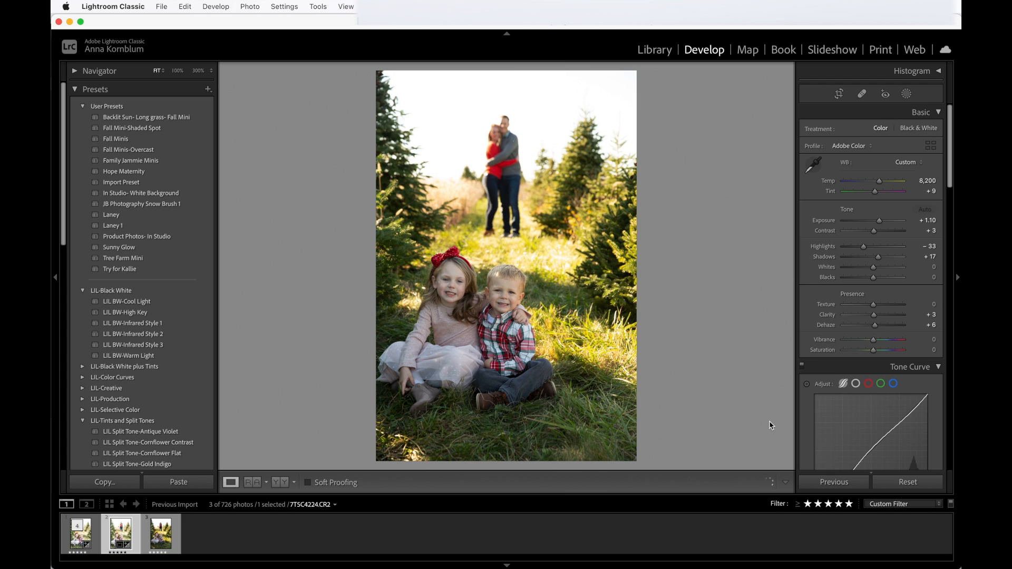
{"action": "key", "text": "Right"}
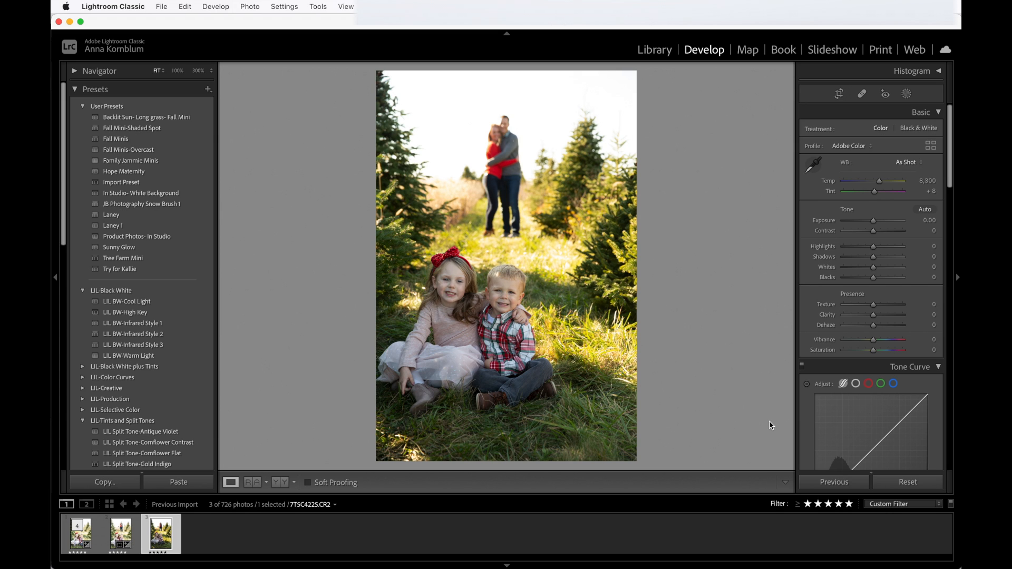
{"action": "key", "text": "super+z"}
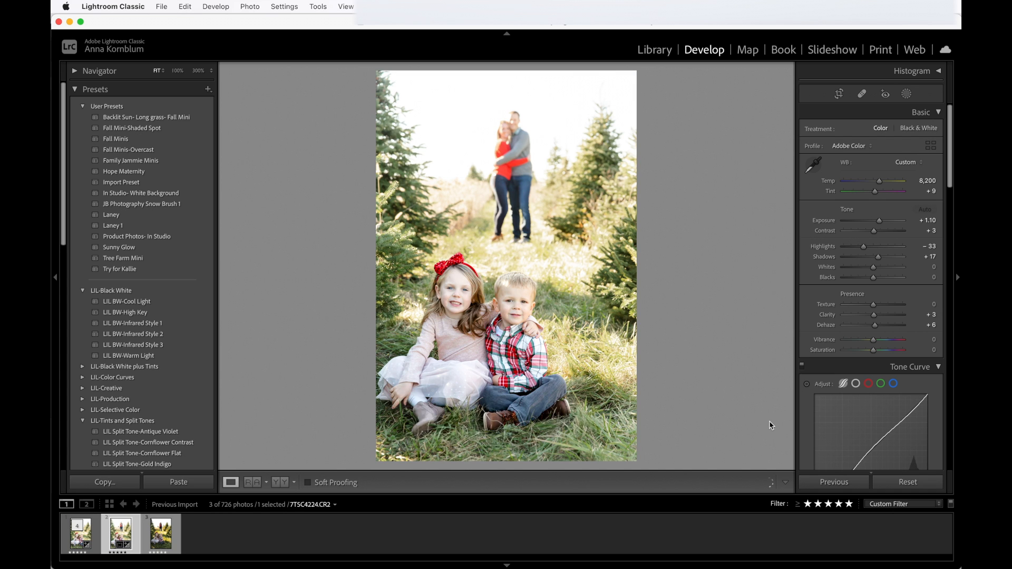
{"action": "key", "text": "super+shift+z"}
{"action": "key", "text": "super+z"}
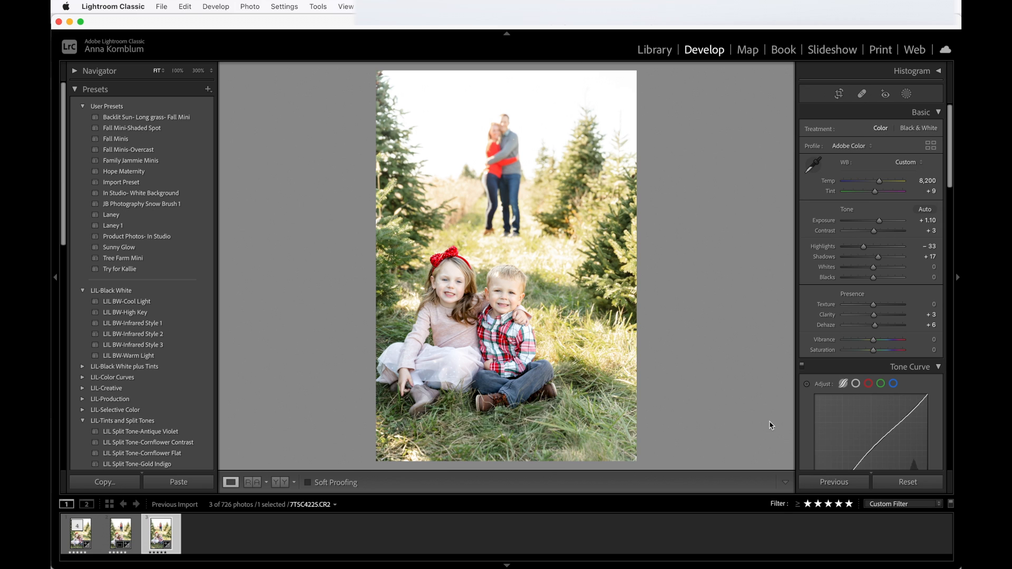
{"action": "key", "text": "Left"}
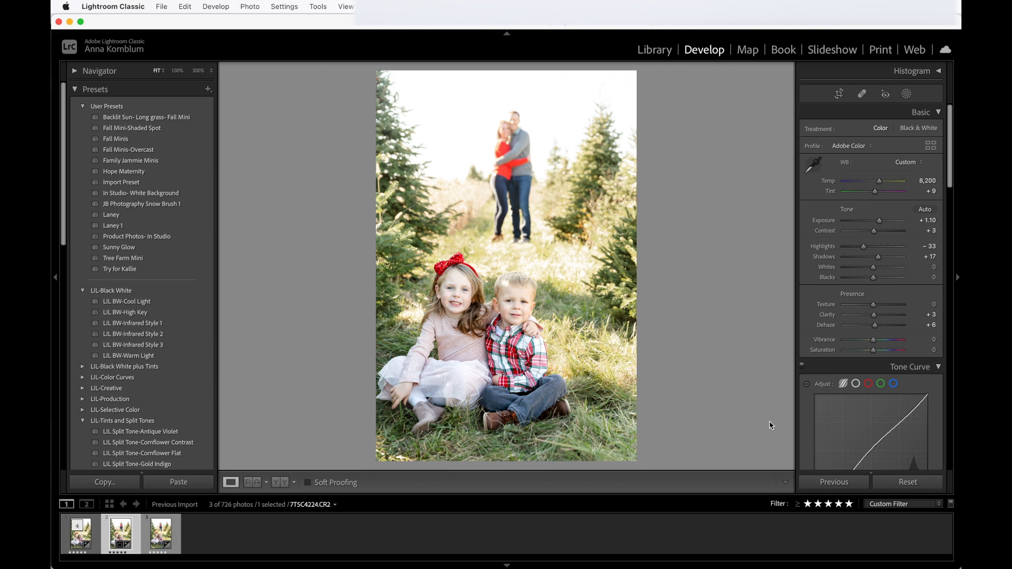
{"action": "key", "text": "Right"}
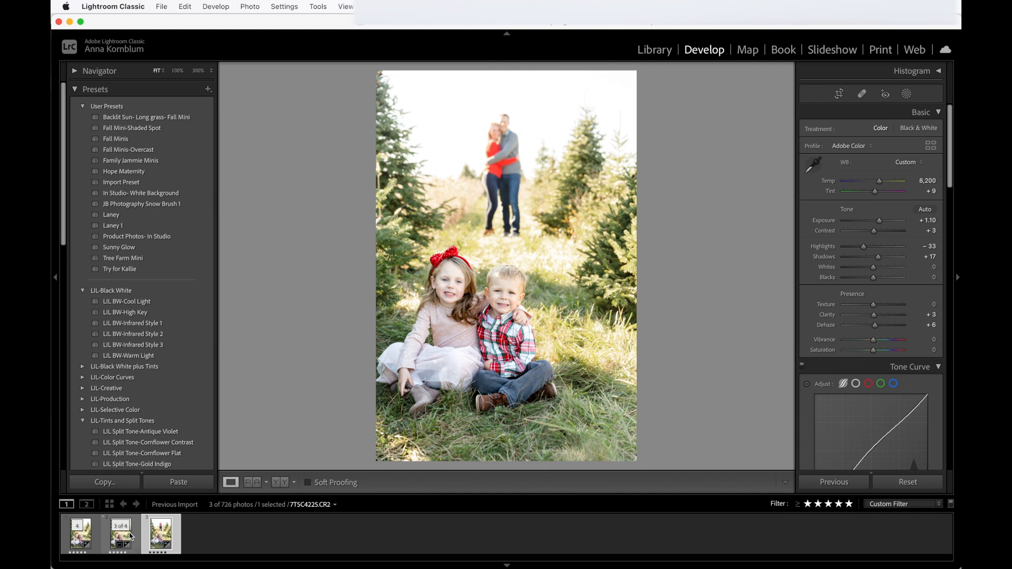
Select both 7TSC4224.CR2 and 7TSC4225.CR2 and open them for editing in Adobe Photoshop 2022.
{"action": "left_click", "coordinate": [122, 538], "text": "super"}
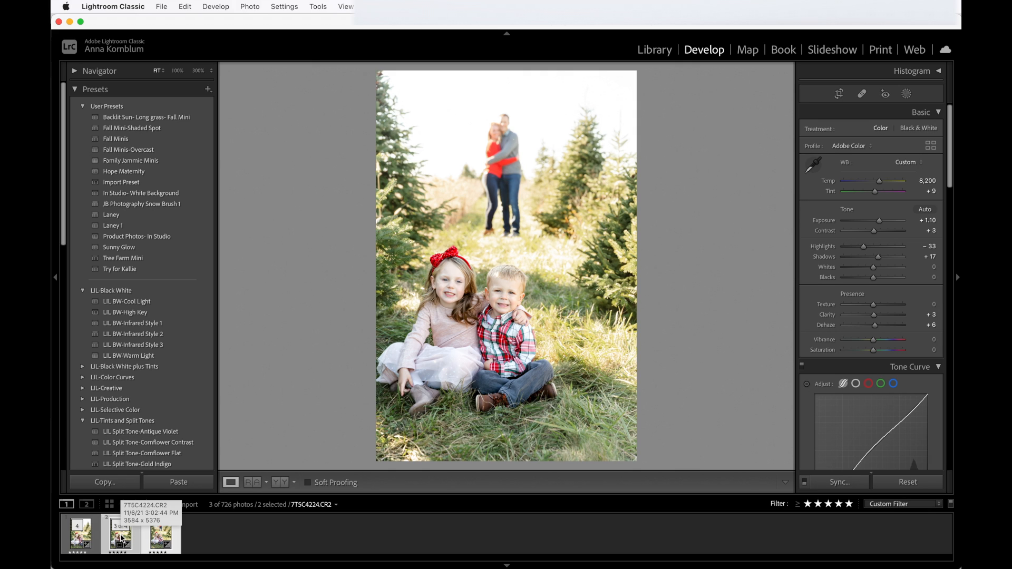
{"action": "right_click", "coordinate": [122, 538]}
{"action": "mouse_move", "coordinate": [238, 291]}
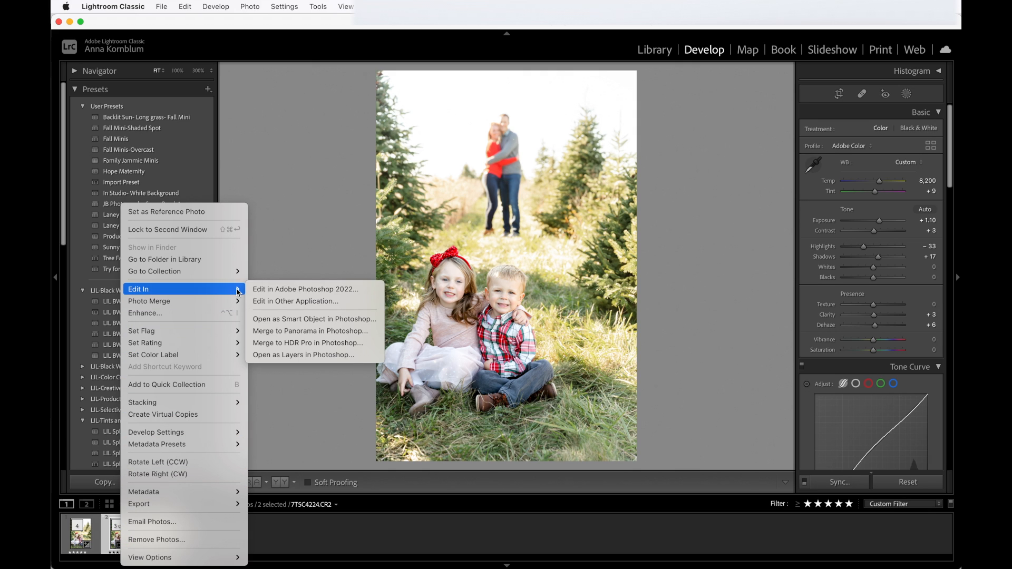
{"action": "left_click", "coordinate": [269, 289]}
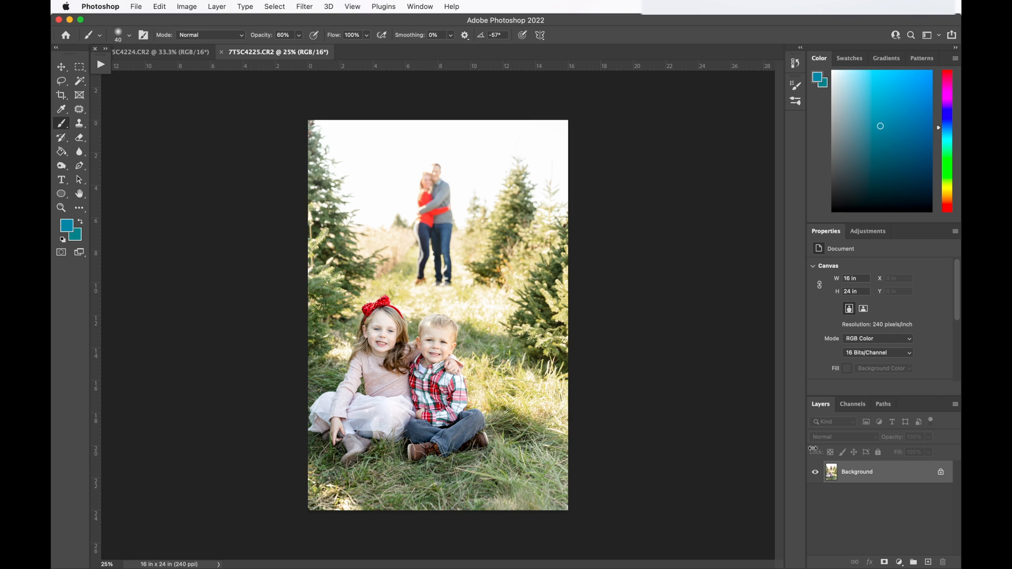
Convert the locked Background of 7TSC4225.CR2 into a regular layer and copy the entire image.
{"action": "double_click", "coordinate": [865, 476]}
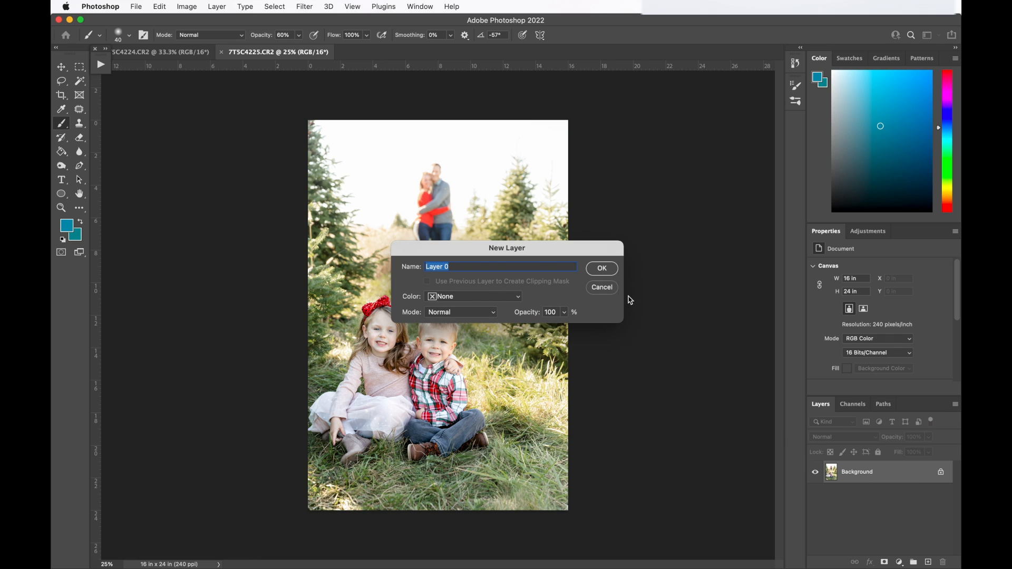
{"action": "left_click", "coordinate": [605, 269]}
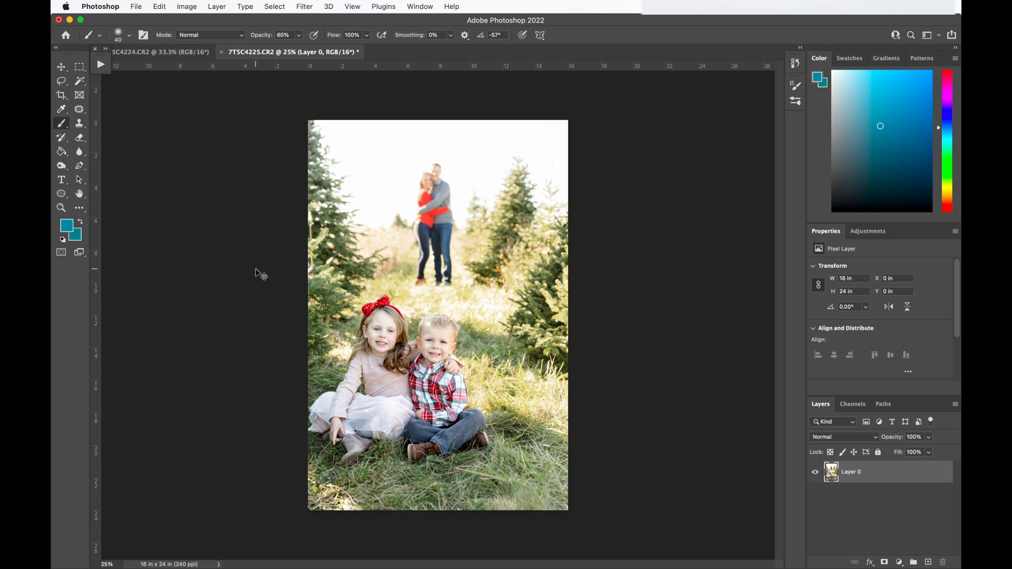
{"action": "key", "text": "super+a"}
{"action": "key", "text": "super+c"}
In 7TSC4224.CR2, convert the Background into a regular layer and paste the copied photo above it.
{"action": "left_click", "coordinate": [181, 57]}
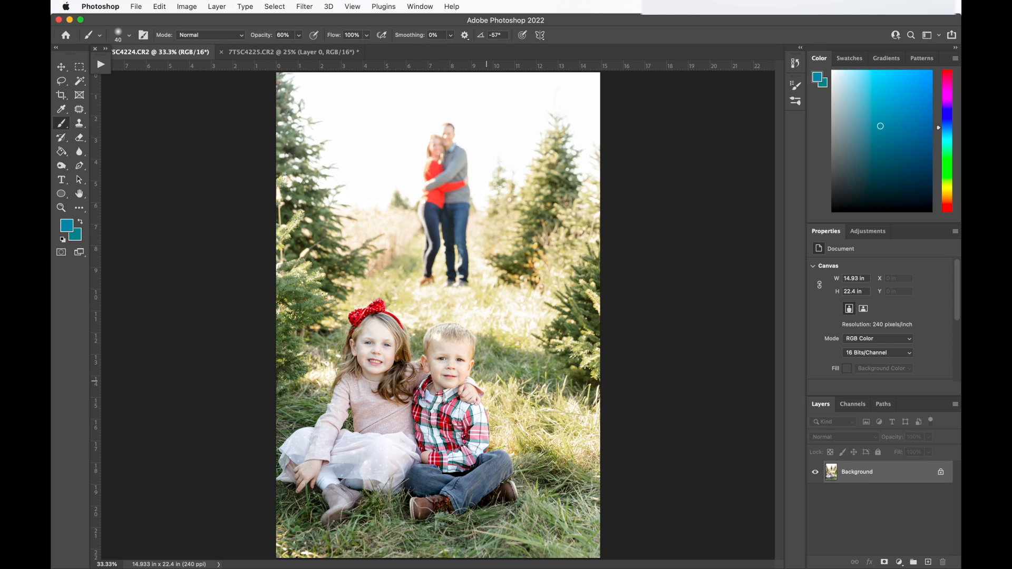
{"action": "double_click", "coordinate": [860, 476]}
{"action": "key", "text": "Return"}
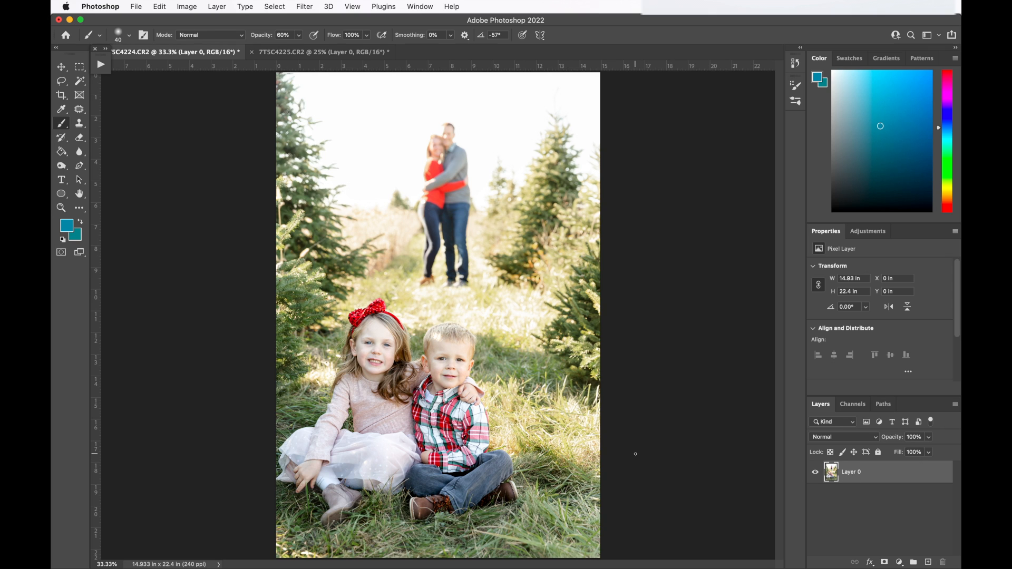
{"action": "left_click_drag", "start_coordinate": [643, 462], "coordinate": [639, 457]}
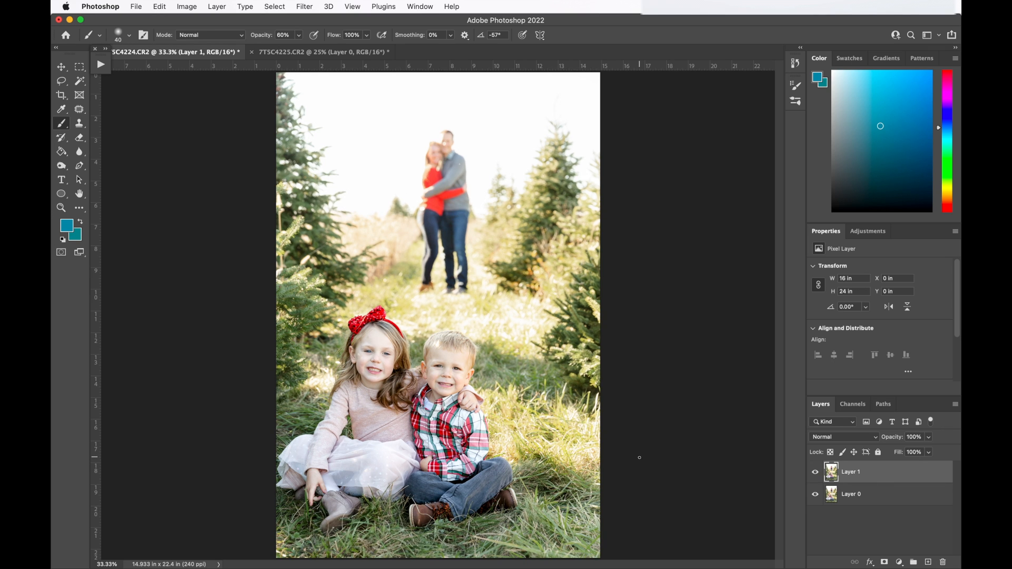
Toggle the pasted layer's visibility to compare its alignment with the photo underneath.
{"action": "left_click", "coordinate": [815, 473]}
{"action": "left_click", "coordinate": [815, 473]}
{"action": "left_click", "coordinate": [815, 474]}
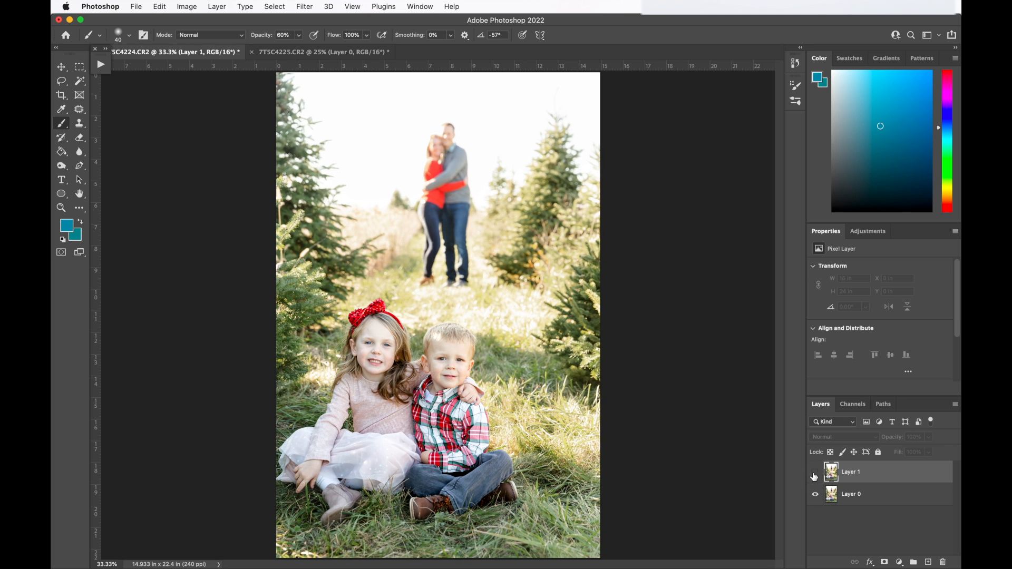
{"action": "left_click", "coordinate": [815, 474]}
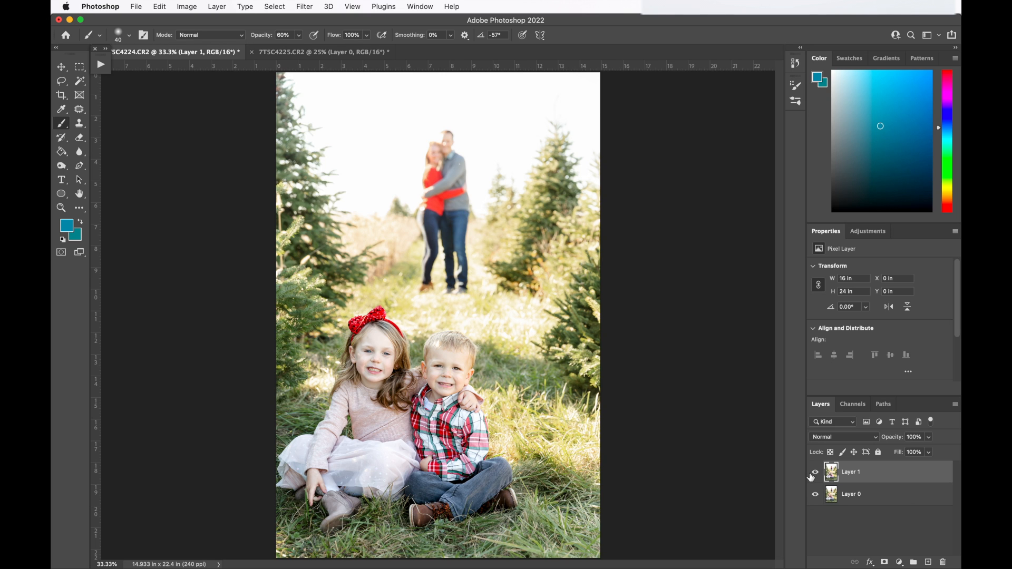
Set the pasted layer's opacity to 50% so both photos can be seen overlapping.
{"action": "key", "text": "super+minus"}
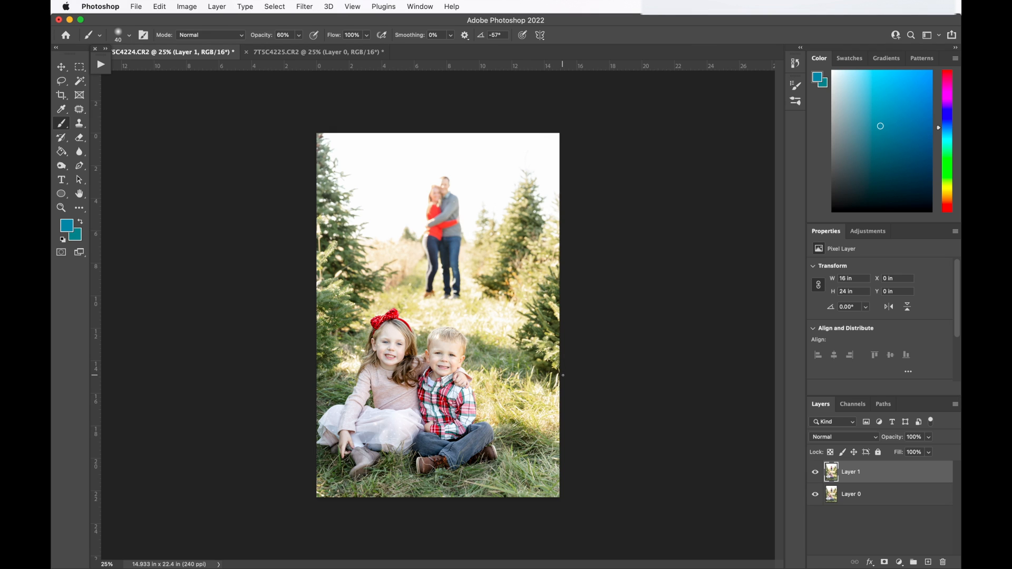
{"action": "left_click", "coordinate": [914, 437]}
{"action": "type", "text": "50"}
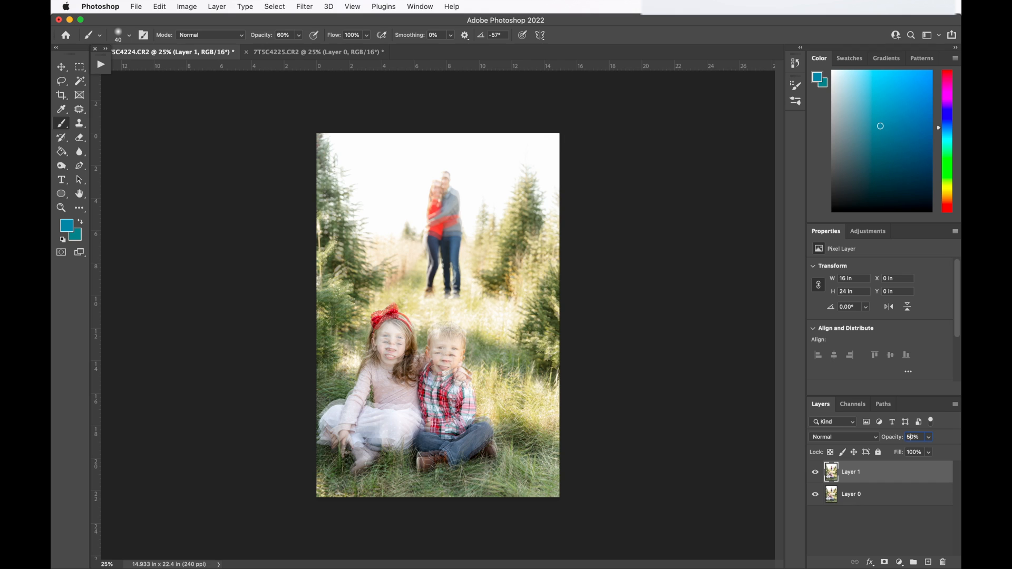
{"action": "key", "text": "Return"}
Move the semi-transparent layer to about X 0.22 in, Y -0.35 in to roughly line up the children in both photos.
{"action": "left_click", "coordinate": [62, 68]}
{"action": "right_click", "coordinate": [64, 71]}
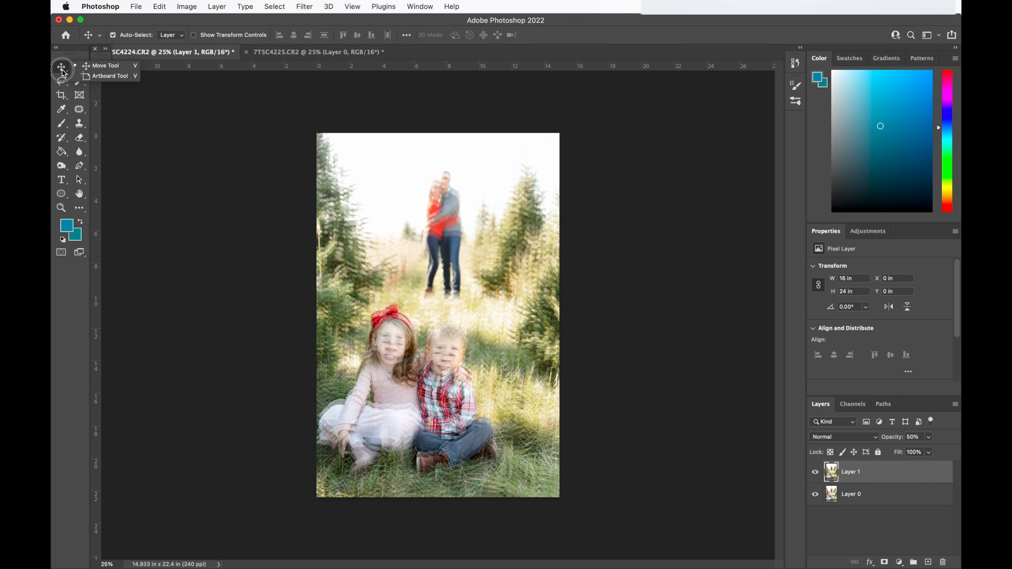
{"action": "left_click", "coordinate": [106, 66]}
{"action": "left_click_drag", "start_coordinate": [412, 352], "coordinate": [418, 347]}
{"action": "key", "text": "shift+Up"}
{"action": "key", "text": "shift+Up"}
{"action": "key", "text": "shift+Down"}
{"action": "key", "text": "shift+Left"}
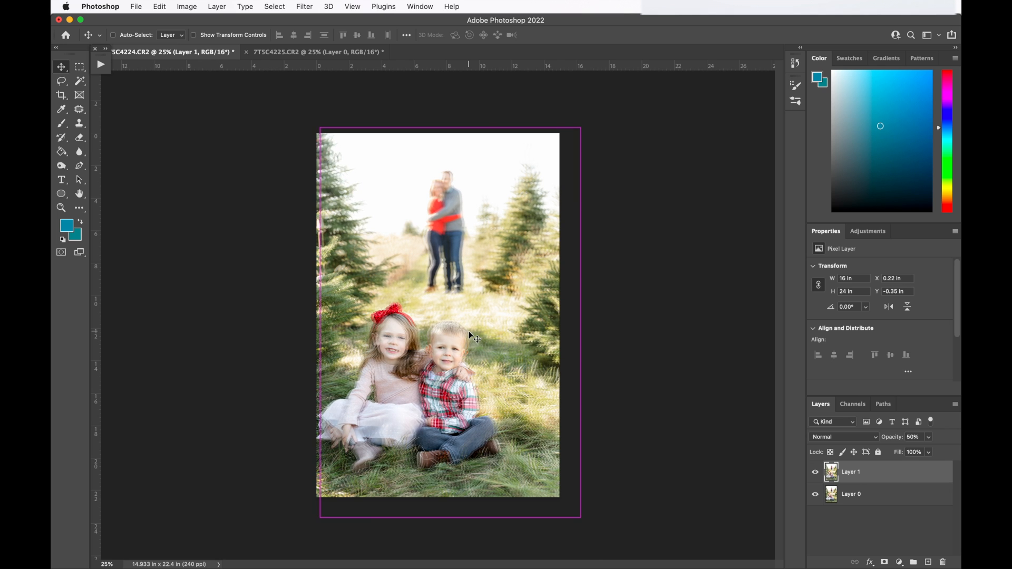
Nudge the top layer to about X 0.16 in, Y -0.33 in, matching the boy's face and shirt closely with the photo underneath.
{"action": "key", "text": "super+equal"}
{"action": "key", "text": "super+equal"}
{"action": "key", "text": "super+equal"}
{"action": "key", "text": "super+equal"}
{"action": "key", "text": "super+equal"}
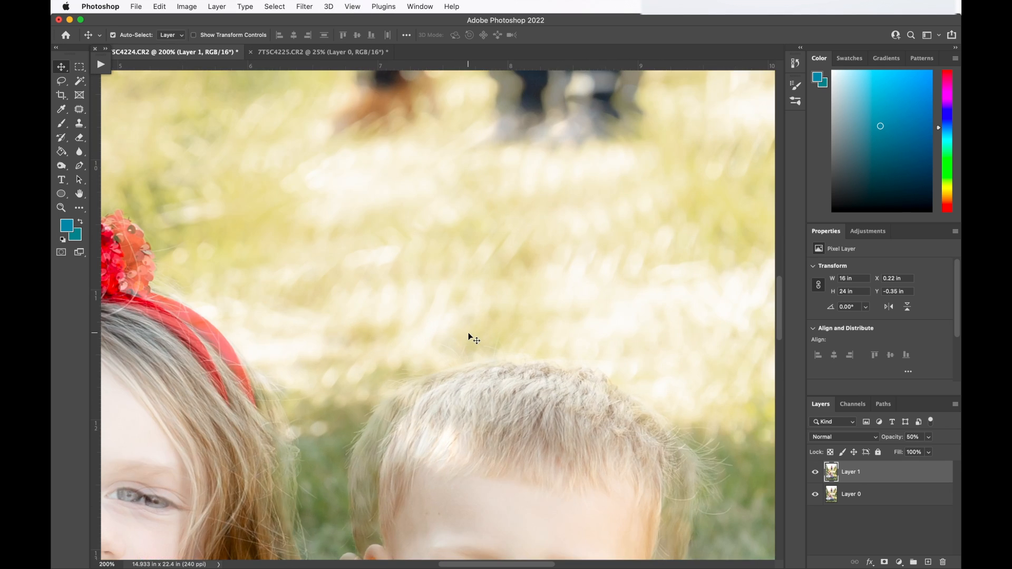
{"action": "scroll", "coordinate": [467, 333], "scroll_direction": "down", "scroll_amount": 10}
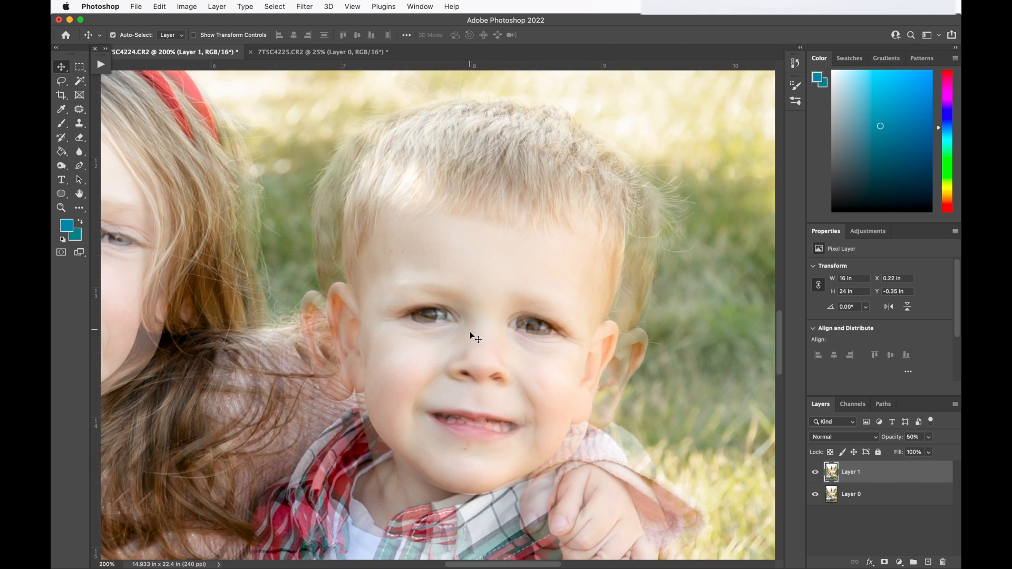
{"action": "scroll", "coordinate": [509, 317], "scroll_direction": "up", "scroll_amount": 2}
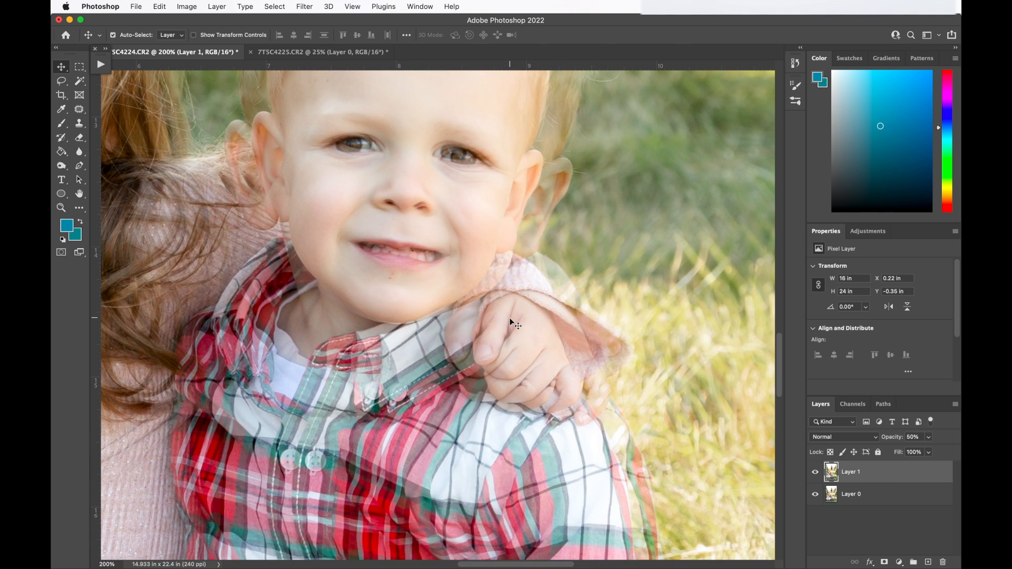
{"action": "key", "text": "Left"}
{"action": "key", "text": "Left"}
{"action": "key", "text": "Left"}
{"action": "key", "text": "Left"}
{"action": "key", "text": "Left"}
{"action": "key", "text": "Left"}
{"action": "key", "text": "Left"}
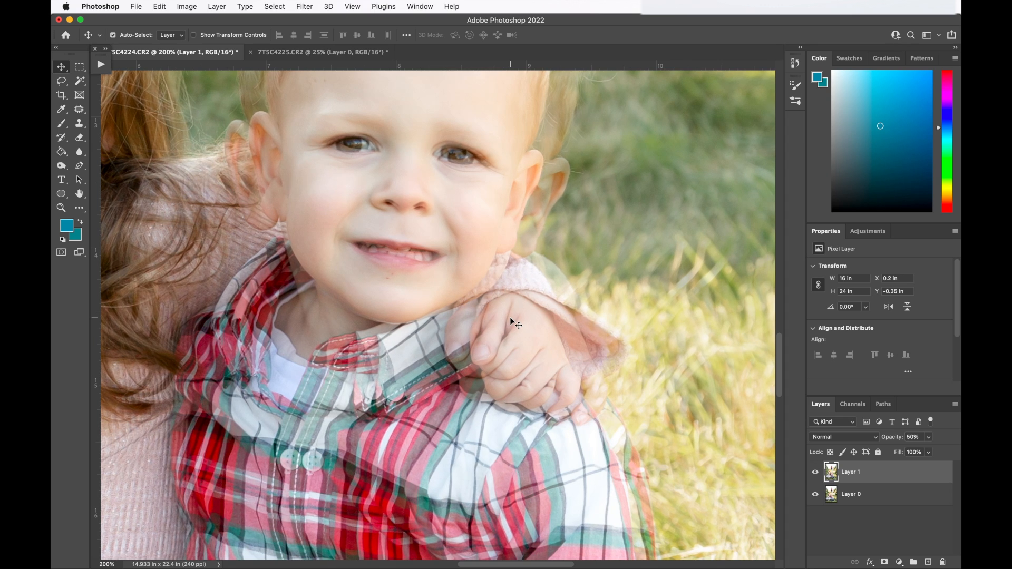
{"action": "key", "text": "Left"}
{"action": "key", "text": "Left"}
{"action": "key", "text": "Left"}
{"action": "key", "text": "Left"}
{"action": "key", "text": "Left"}
{"action": "key", "text": "Down"}
{"action": "key", "text": "Down"}
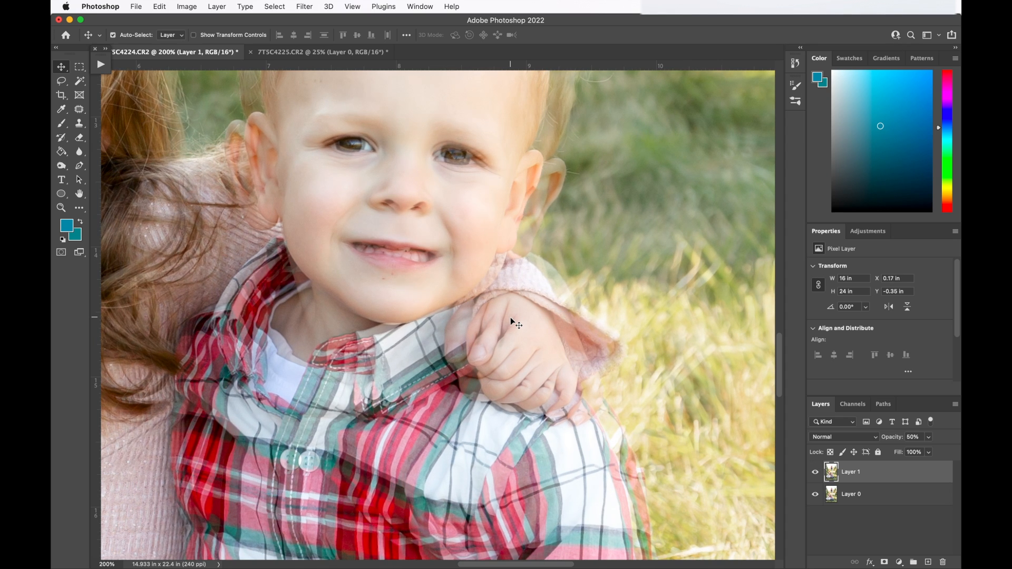
{"action": "key", "text": "Left"}
{"action": "key", "text": "Left"}
{"action": "key", "text": "Down"}
{"action": "key", "text": "Down"}
{"action": "key", "text": "Down"}
{"action": "key", "text": "Down"}
{"action": "key", "text": "Down"}
{"action": "key", "text": "Down"}
{"action": "key", "text": "Down"}
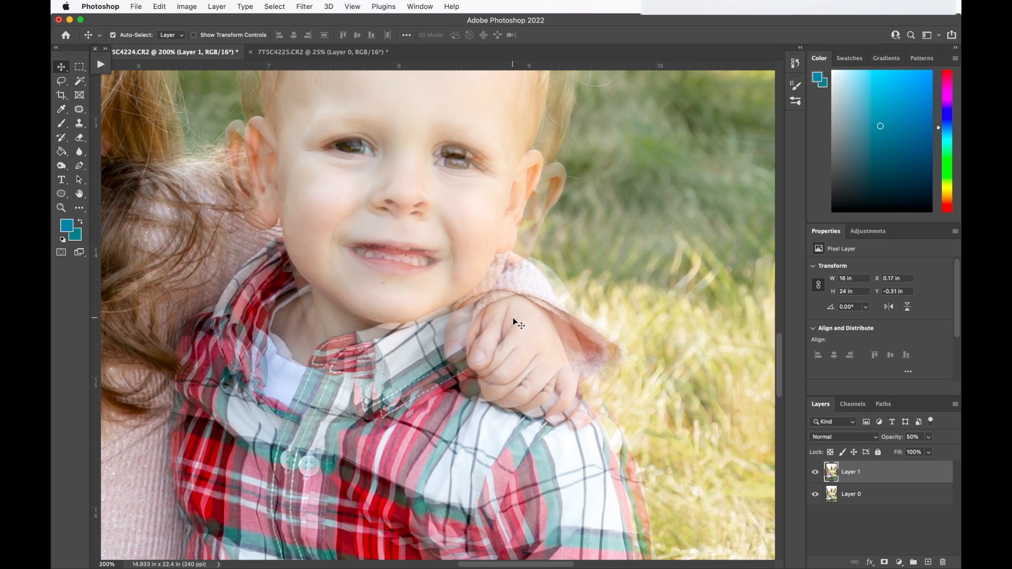
{"action": "key", "text": "Up"}
{"action": "key", "text": "Up"}
{"action": "key", "text": "Up"}
{"action": "key", "text": "Up"}
{"action": "key", "text": "Up"}
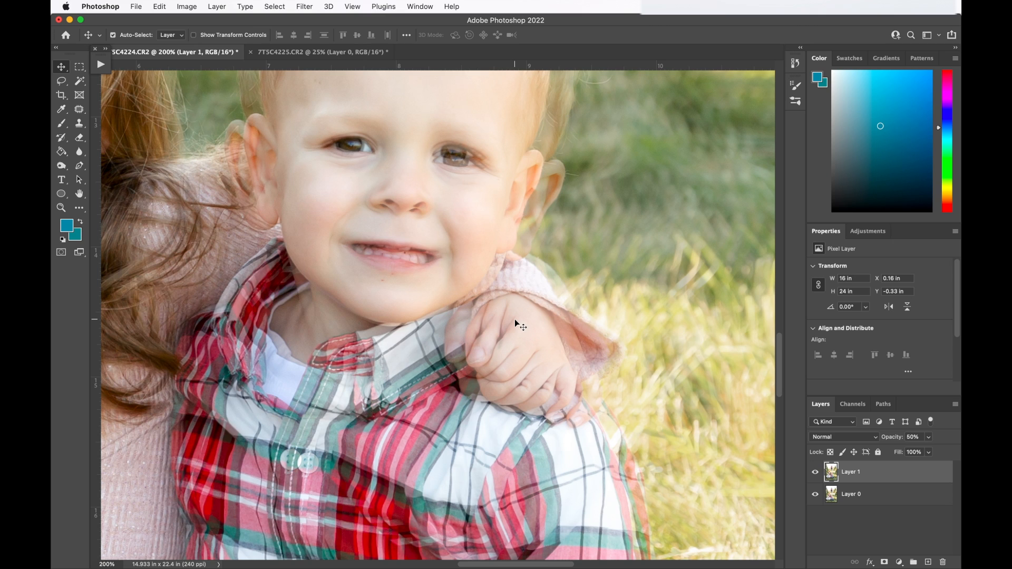
Examine the overlapping photos at several magnifications to judge how closely both children line up.
{"action": "key", "text": "super+minus"}
{"action": "key", "text": "super+minus"}
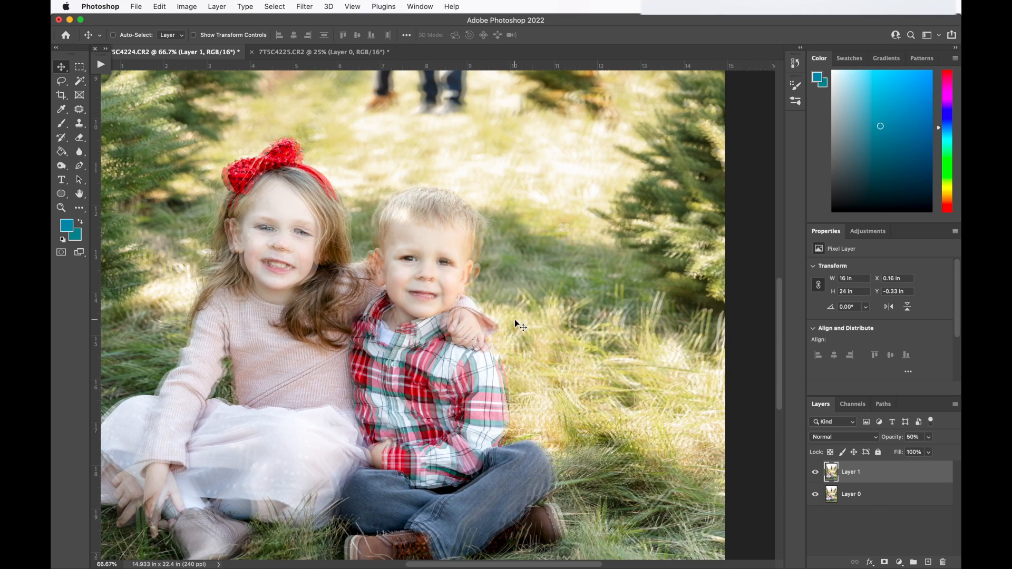
{"action": "key", "text": "super+minus"}
{"action": "key", "text": "super+minus"}
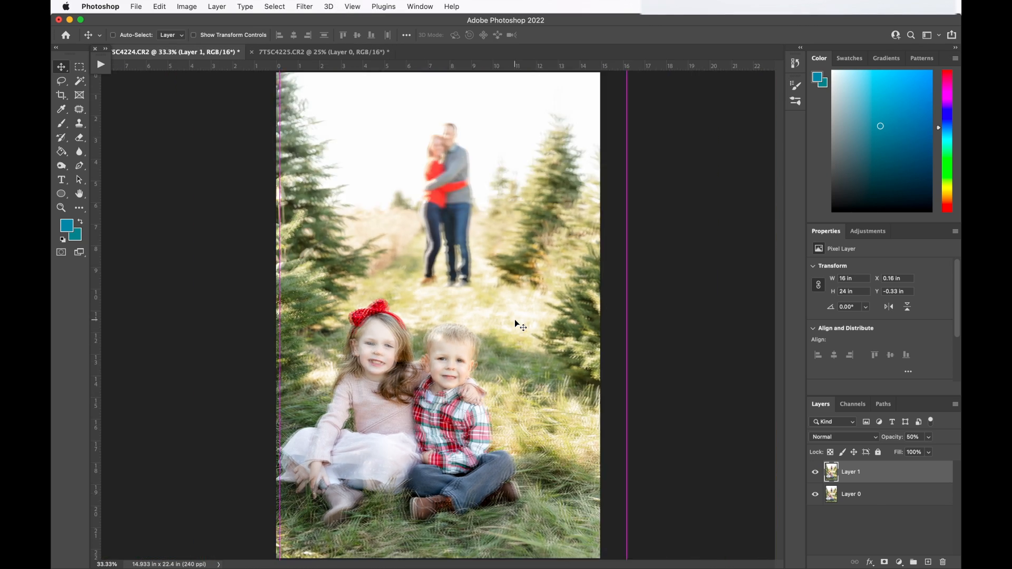
{"action": "left_click_drag", "start_coordinate": [618, 287], "coordinate": [608, 289]}
{"action": "key", "text": "super+equal"}
{"action": "key", "text": "super+equal"}
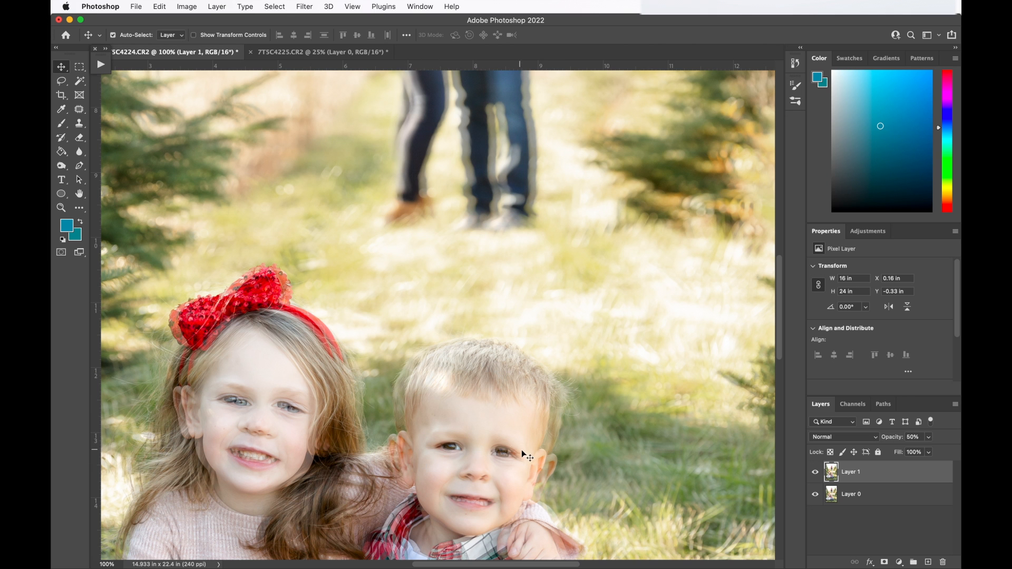
{"action": "key", "text": "super+minus"}
{"action": "key", "text": "super+minus"}
{"action": "key", "text": "super+minus"}
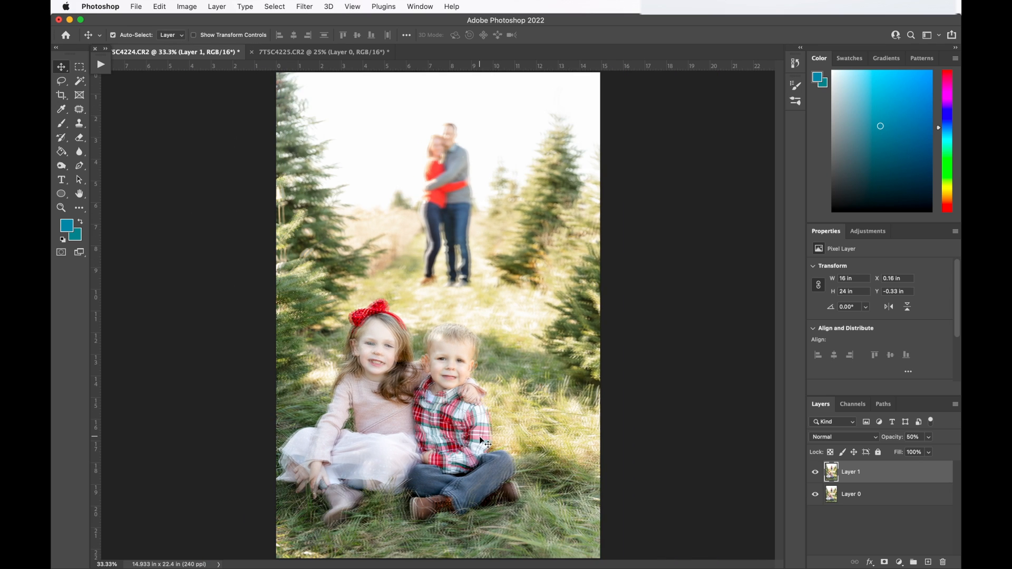
{"action": "key", "text": "super+minus"}
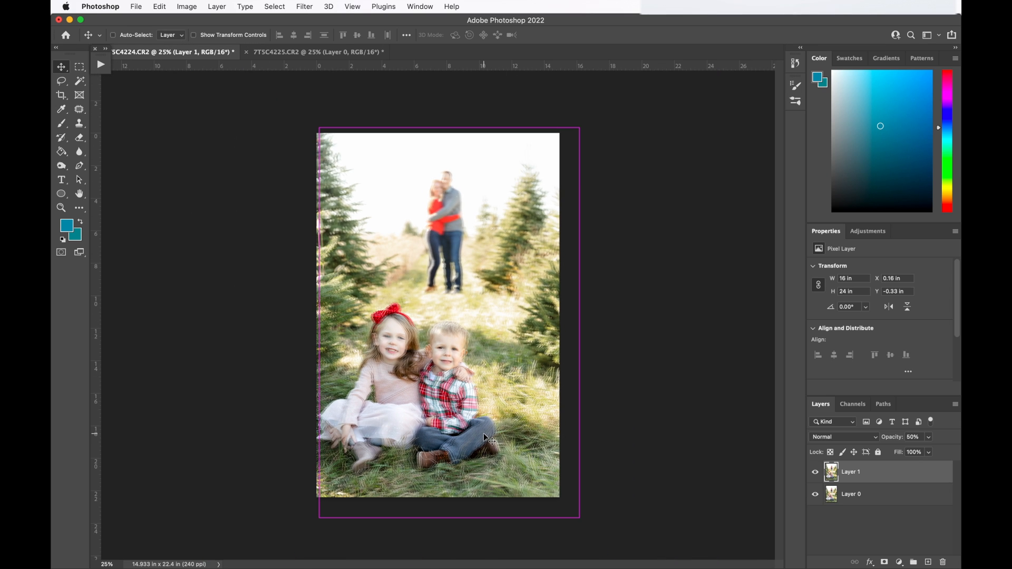
Free-transform the top layer, scaling it proportionally to about 98.74%, and check the match around the boy's face and shirt.
{"action": "key", "text": "super+t"}
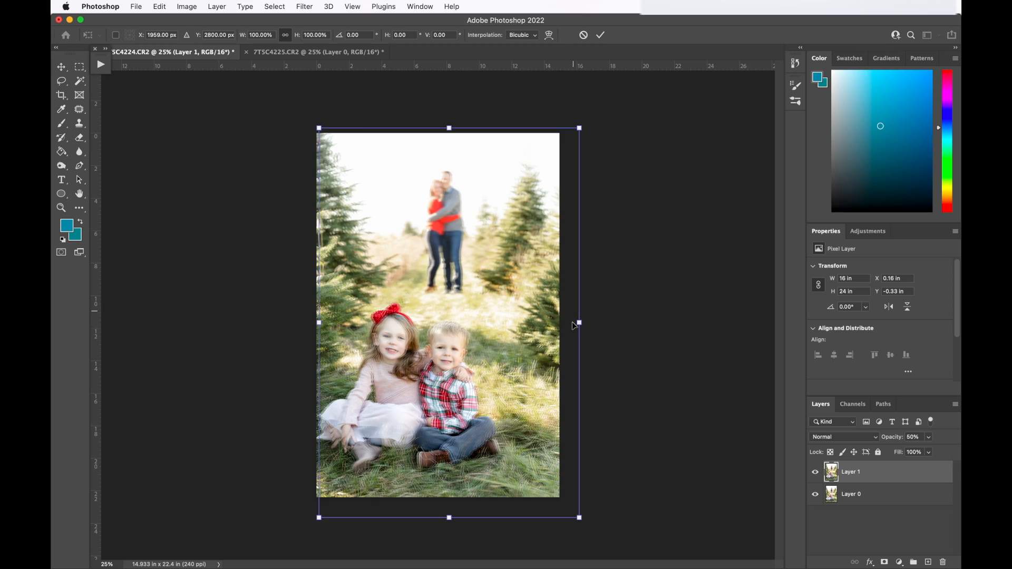
{"action": "mouse_move", "coordinate": [577, 323]}
{"action": "left_mouse_down"}
{"action": "mouse_move", "coordinate": [542, 329]}
{"action": "mouse_move", "coordinate": [635, 332]}
{"action": "mouse_move", "coordinate": [577, 324]}
{"action": "left_mouse_up"}
{"action": "key", "text": "super+plus"}
{"action": "key", "text": "super+plus"}
{"action": "key", "text": "super+plus"}
{"action": "key", "text": "super+plus"}
{"action": "key", "text": "super+plus"}
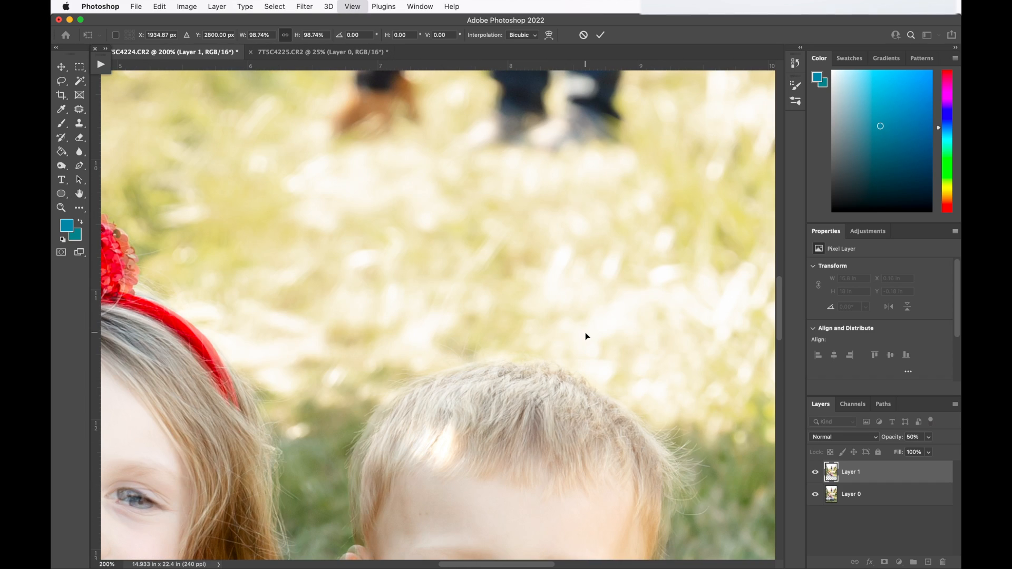
{"action": "scroll", "coordinate": [586, 336], "scroll_direction": "down", "scroll_amount": 5}
{"action": "scroll", "coordinate": [585, 335], "scroll_direction": "down", "scroll_amount": 15}
{"action": "scroll", "coordinate": [585, 334], "scroll_direction": "right", "scroll_amount": 3}
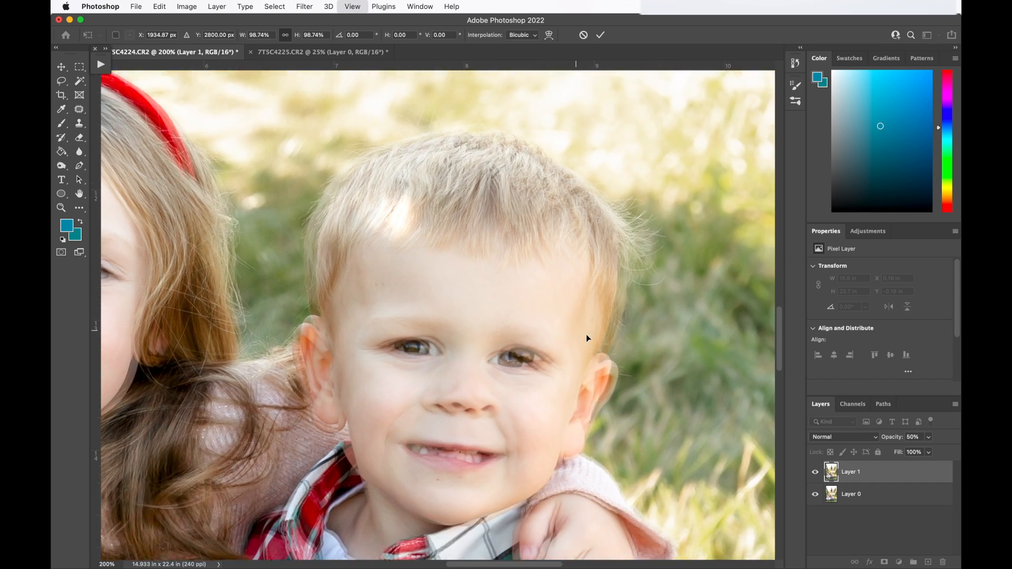
{"action": "scroll", "coordinate": [586, 334], "scroll_direction": "down", "scroll_amount": 10}
{"action": "scroll", "coordinate": [586, 335], "scroll_direction": "right", "scroll_amount": 1}
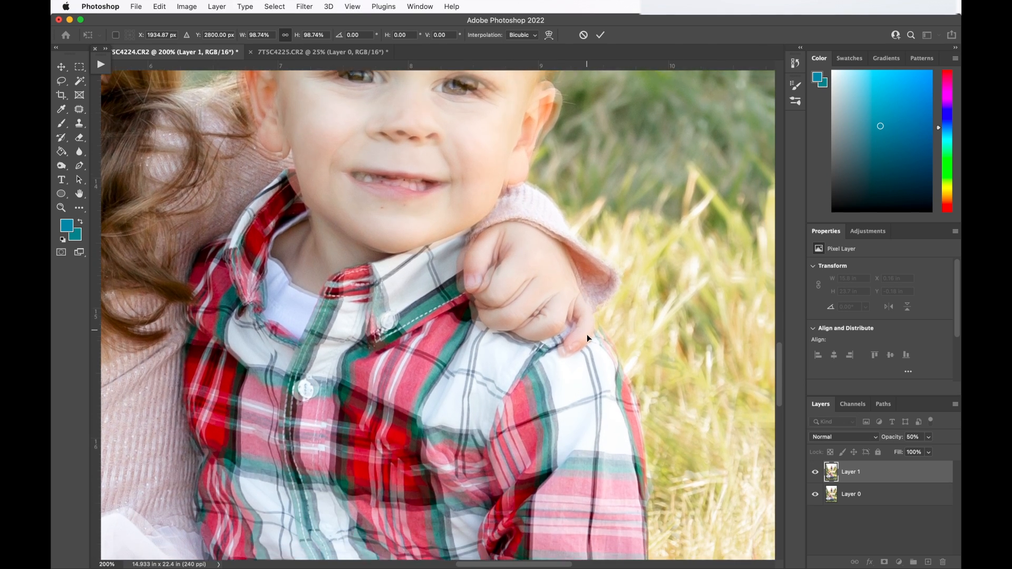
{"action": "scroll", "coordinate": [567, 314], "scroll_direction": "up", "scroll_amount": 14}
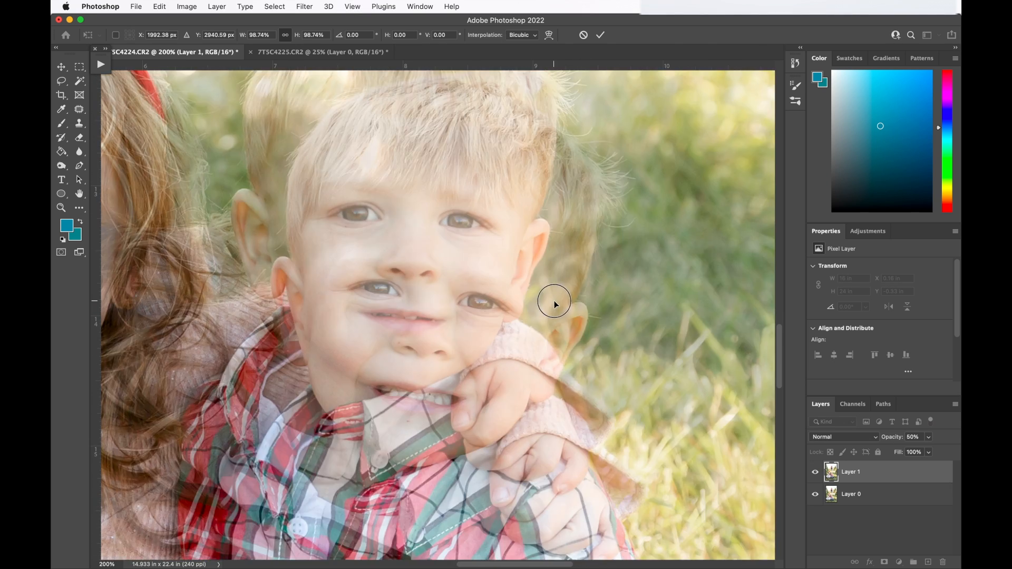
{"action": "left_click_drag", "start_coordinate": [554, 304], "coordinate": [554, 310]}
{"action": "key", "text": "super+z"}
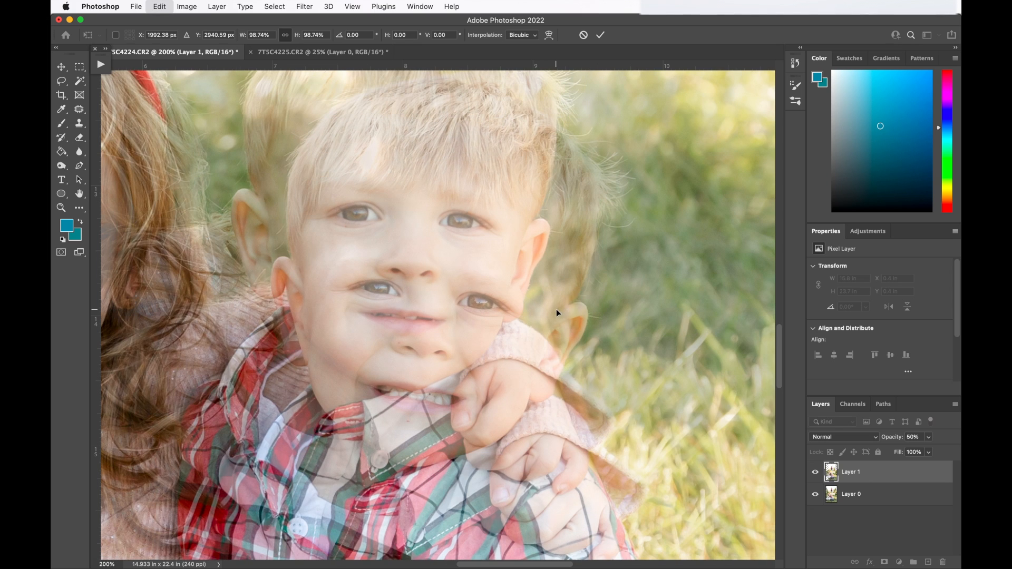
{"action": "key", "text": "super+z"}
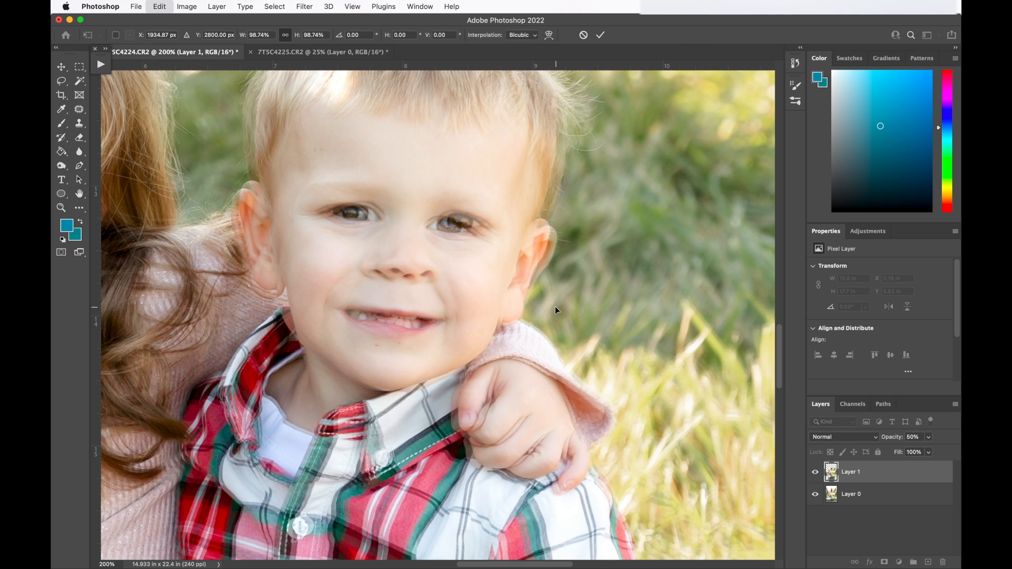
Adjust the top layer's proportional scale to about 99.08%.
{"action": "left_click_drag", "start_coordinate": [555, 292], "coordinate": [562, 370]}
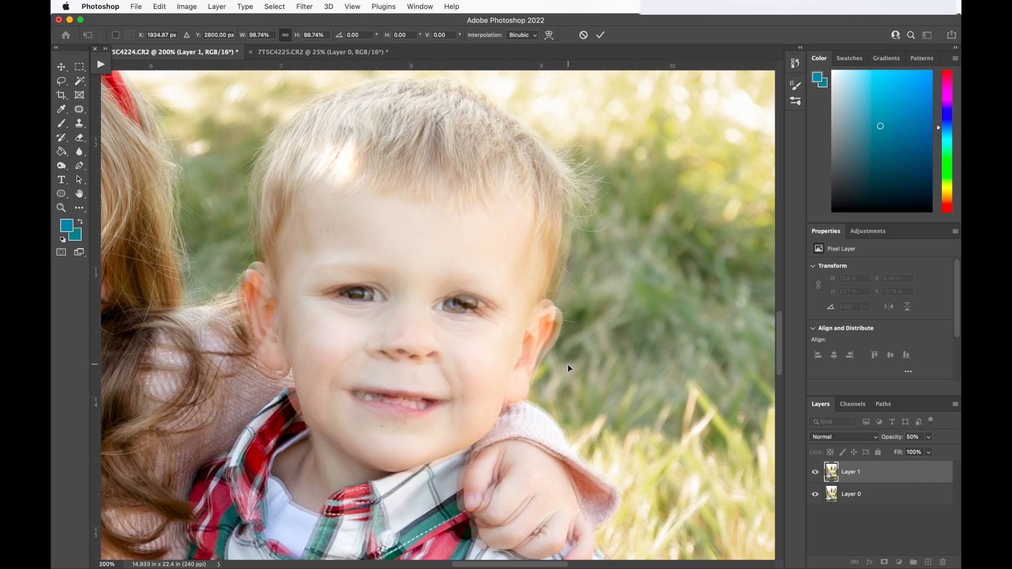
{"action": "key", "text": "super+minus"}
{"action": "key", "text": "super+minus"}
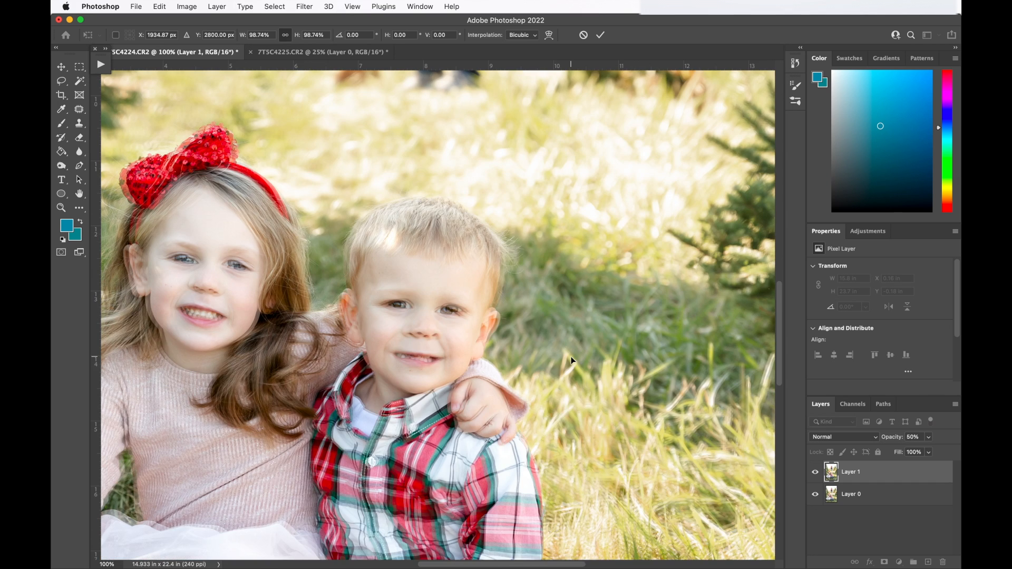
{"action": "left_click_drag", "start_coordinate": [773, 242], "coordinate": [769, 249]}
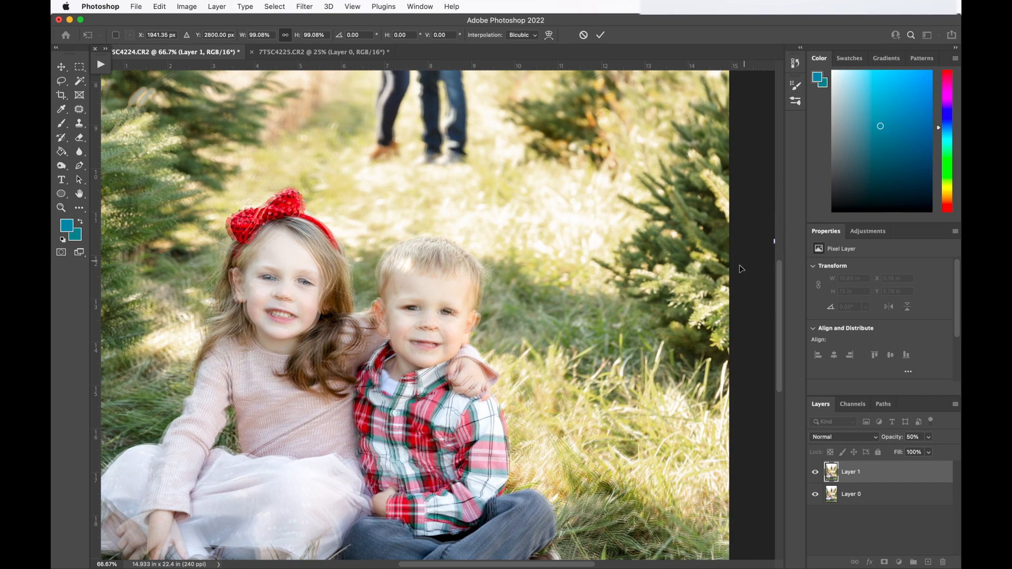
Rotate the top layer to about -1.65° and scale it proportionally to about 97.95%.
{"action": "scroll", "coordinate": [742, 273], "scroll_direction": "right", "scroll_amount": 3}
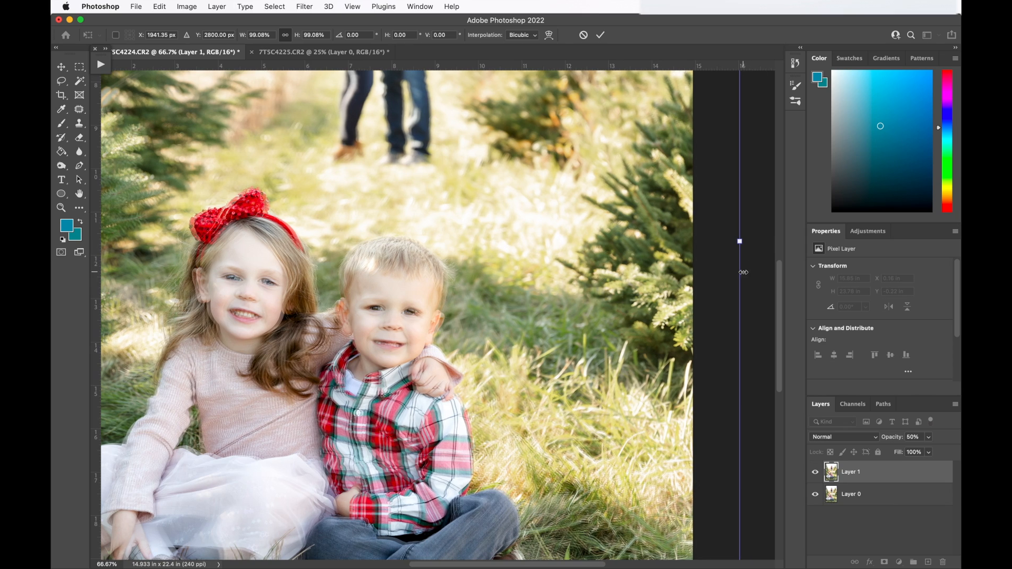
{"action": "left_click_drag", "start_coordinate": [753, 271], "coordinate": [756, 262]}
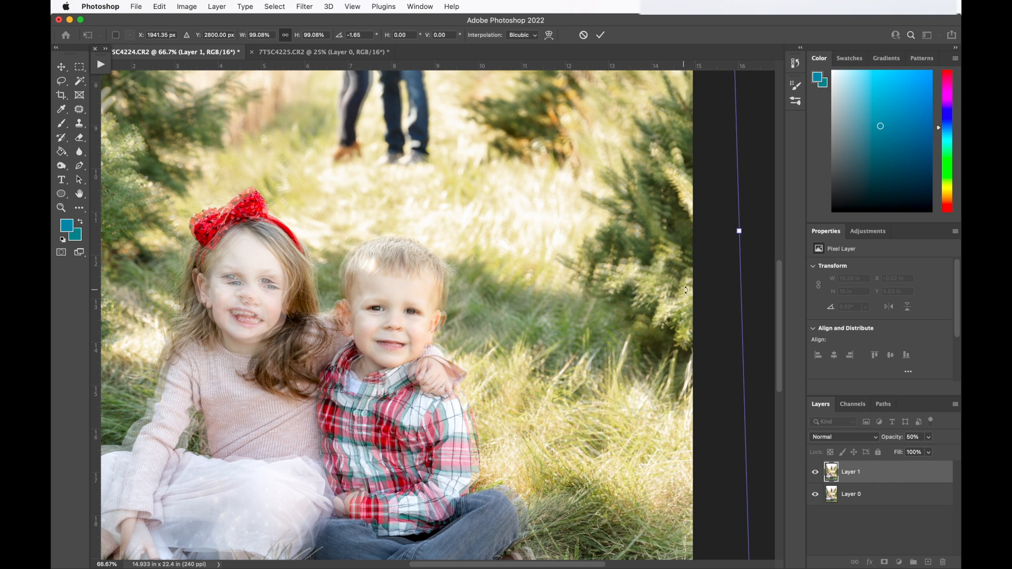
{"action": "left_click_drag", "start_coordinate": [737, 232], "coordinate": [720, 259]}
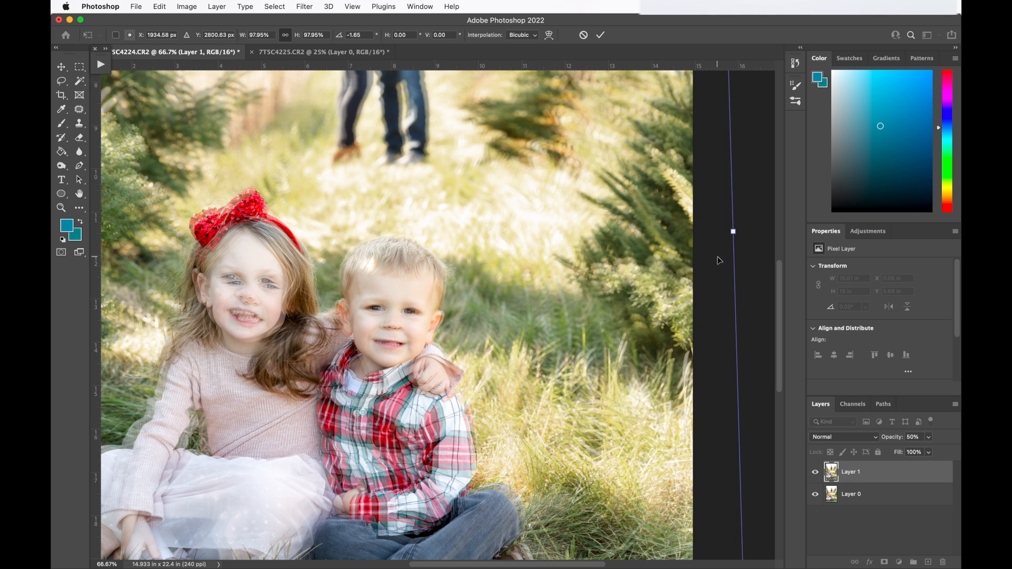
Nudge the transformed layer right to X 1943.58 px to bring the boy's facial features closer together.
{"action": "key", "text": "Right"}
{"action": "key", "text": "Right"}
{"action": "key", "text": "Right"}
{"action": "key", "text": "Right"}
{"action": "key", "text": "Right"}
{"action": "key", "text": "Right"}
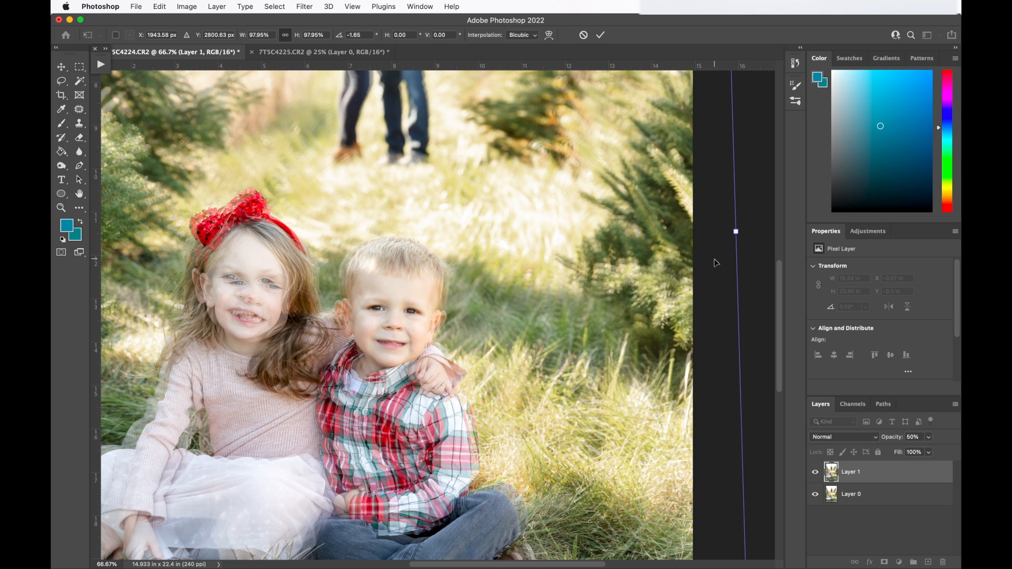
Rotate the top layer further to about -2.68° and check how the boy's face overlaps.
{"action": "key", "text": "super+equal"}
{"action": "key", "text": "super+equal"}
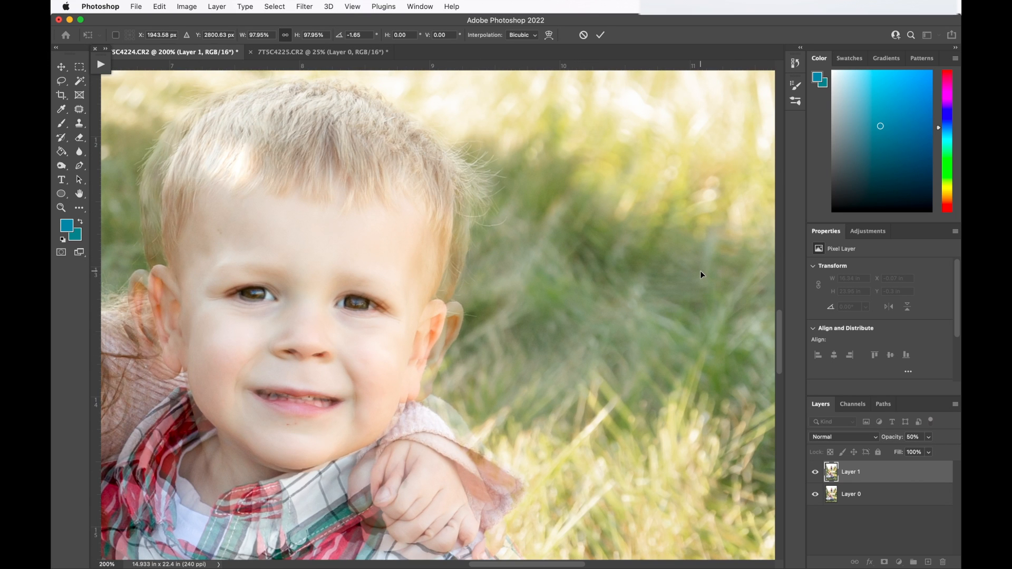
{"action": "key", "text": "super+minus"}
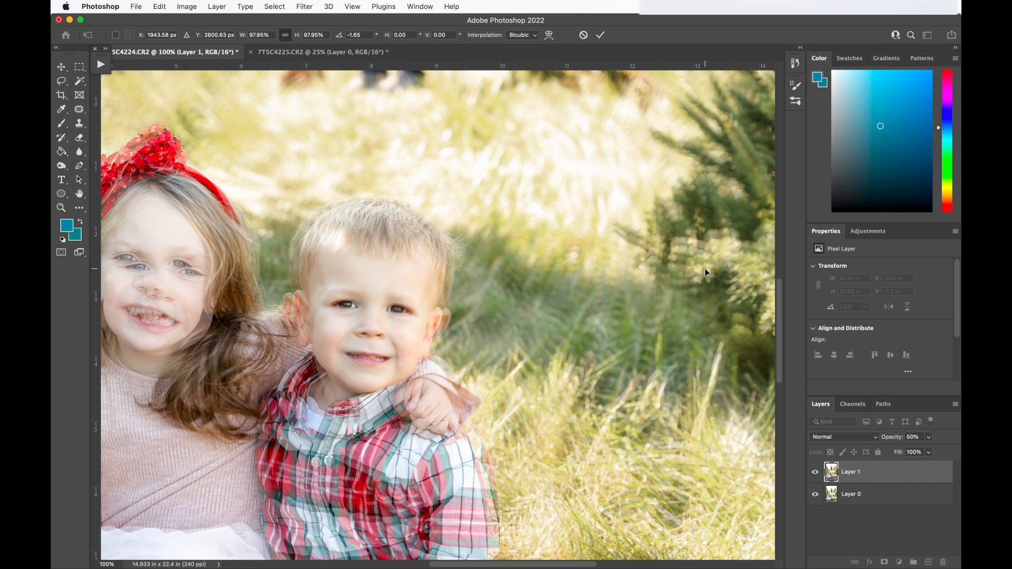
{"action": "key", "text": "super+minus"}
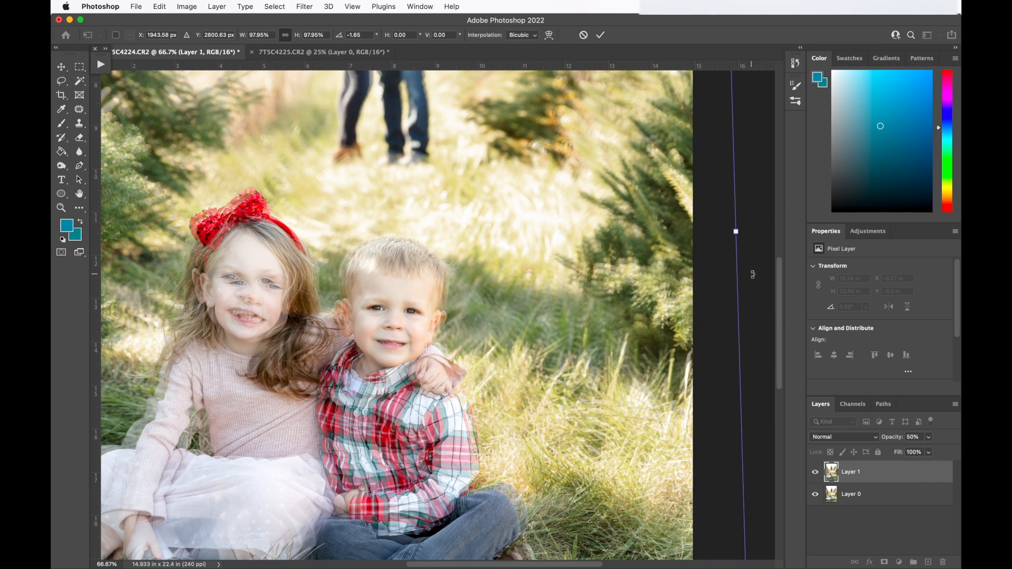
{"action": "left_click_drag", "start_coordinate": [755, 275], "coordinate": [754, 268]}
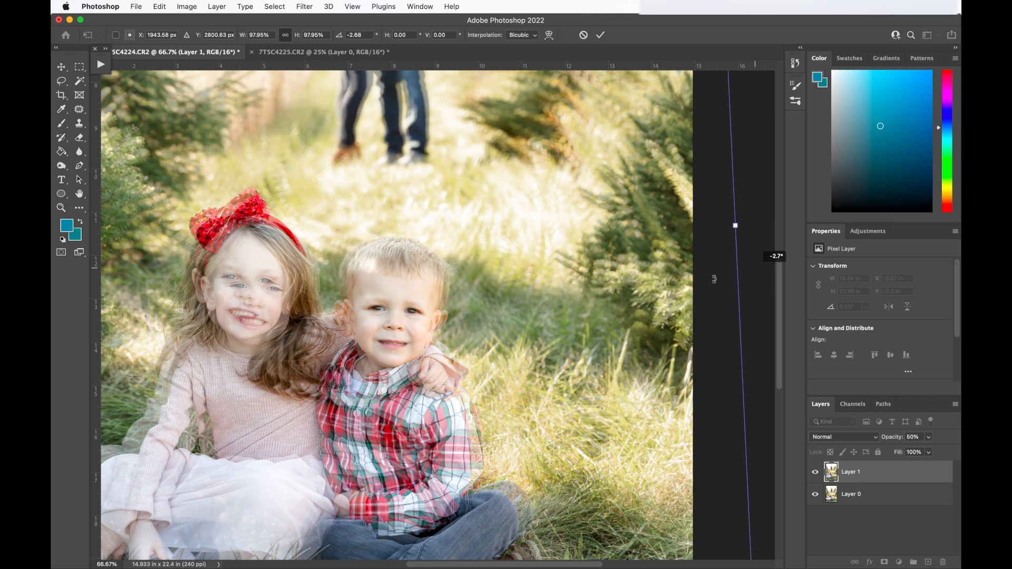
{"action": "key", "text": "super+plus"}
{"action": "key", "text": "super+plus"}
{"action": "key", "text": "super+plus"}
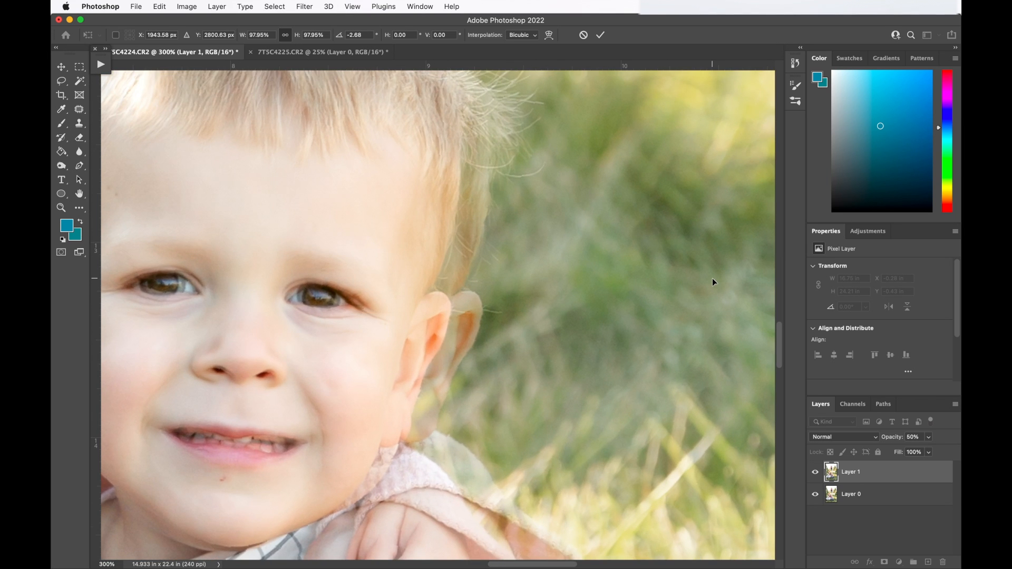
{"action": "key", "text": "super+minus"}
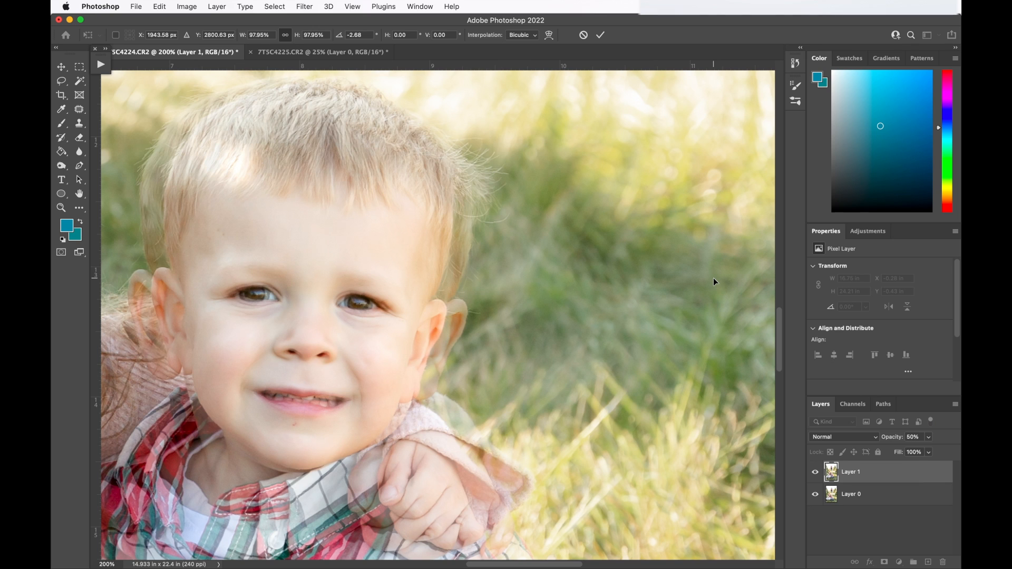
Nudge the rotated layer vertically to Y 2799.63 px to refine the boy's face alignment.
{"action": "key", "text": "Down"}
{"action": "key", "text": "Up"}
{"action": "key", "text": "Up"}
{"action": "key", "text": "Up"}
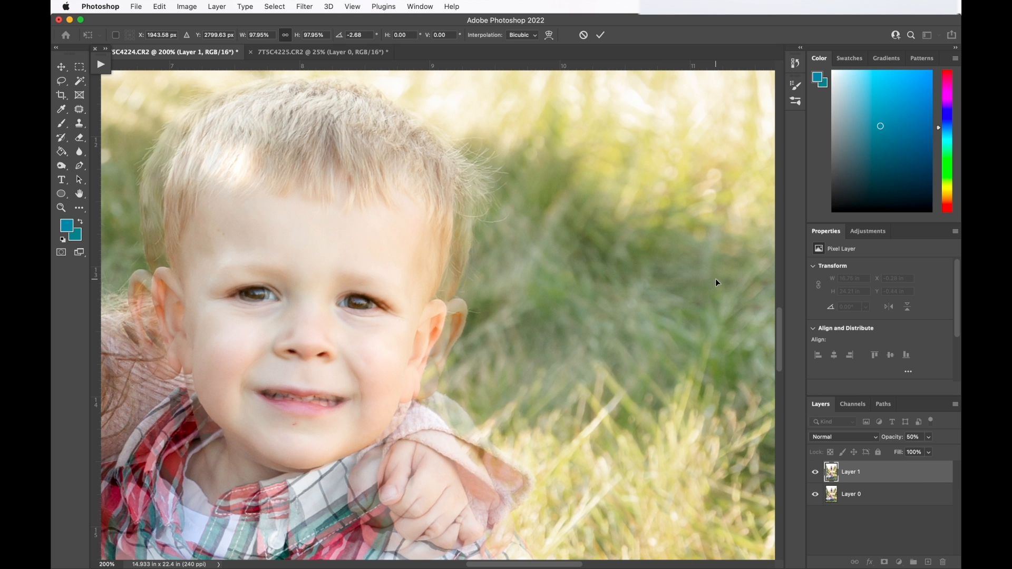
Enlarge the top layer proportionally to about 98.65% for a closer match in face size.
{"action": "key", "text": "super+minus"}
{"action": "key", "text": "super+minus"}
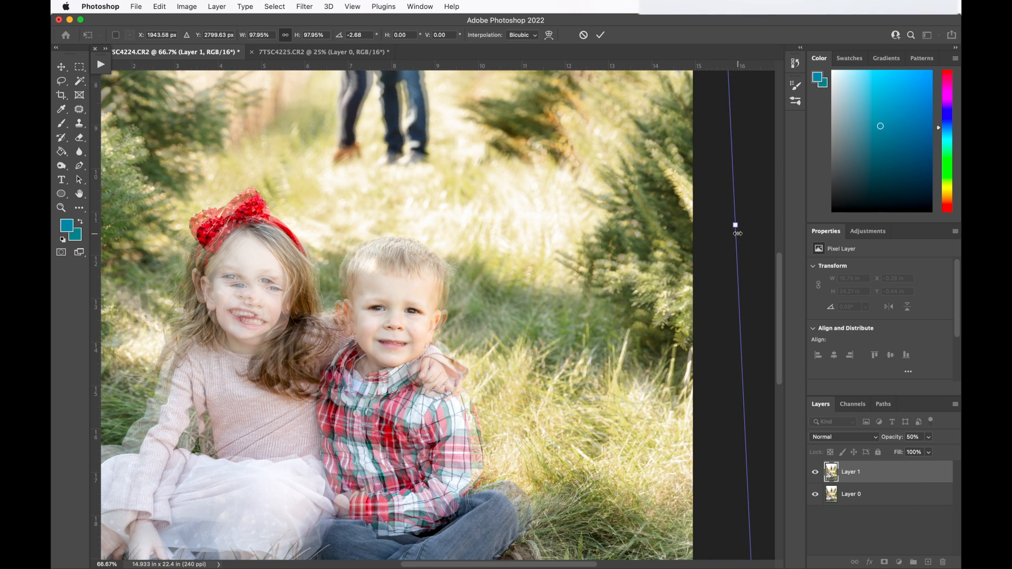
{"action": "left_click_drag", "start_coordinate": [735, 225], "coordinate": [740, 229]}
{"action": "key", "text": "super+plus"}
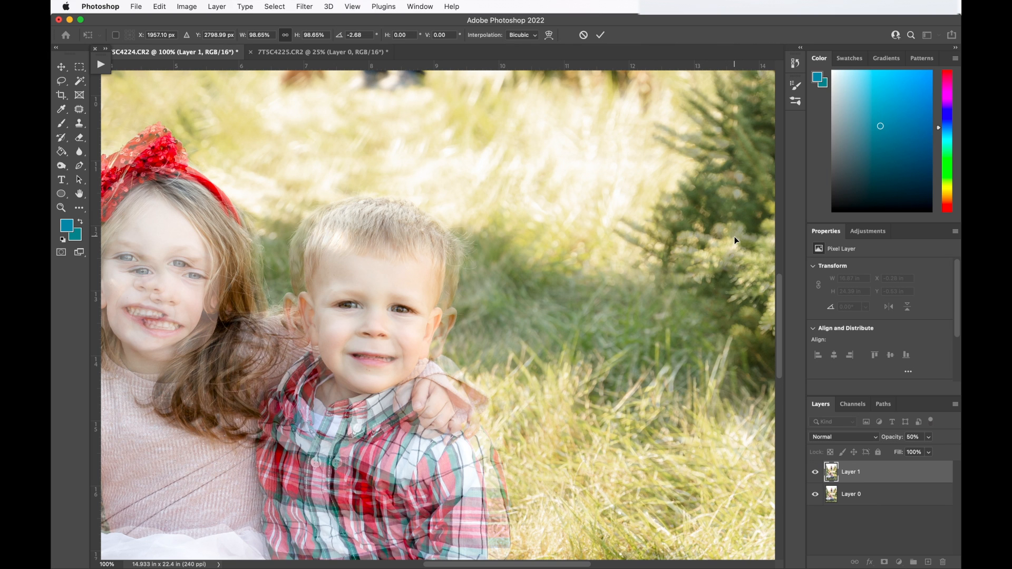
Nudge the enlarged layer left to X 1950.10 px over the boy's face.
{"action": "key", "text": "Left"}
{"action": "key", "text": "Left"}
{"action": "key", "text": "Left"}
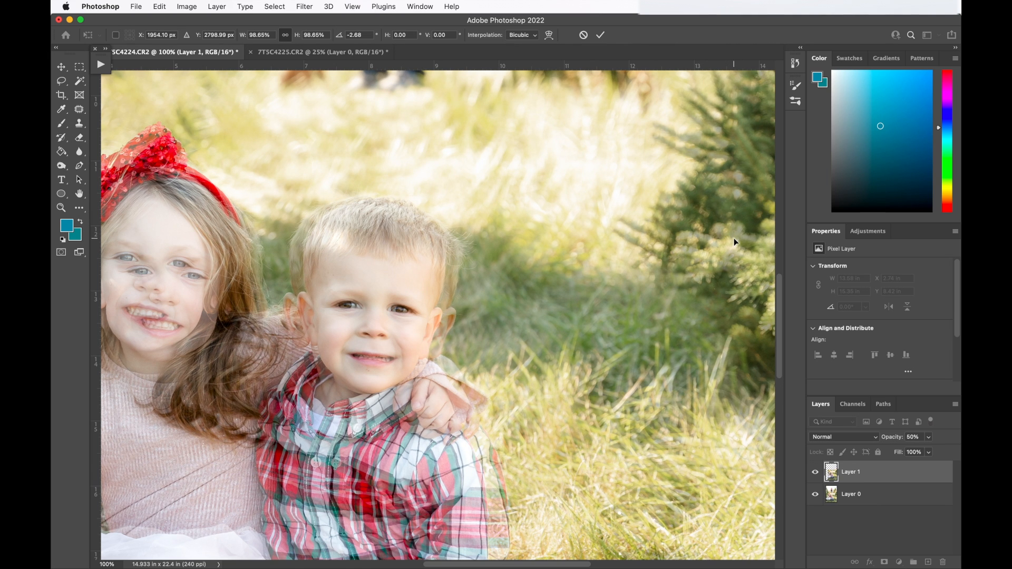
{"action": "key", "text": "Left"}
{"action": "key", "text": "Left"}
{"action": "key", "text": "Left"}
{"action": "key", "text": "Left"}
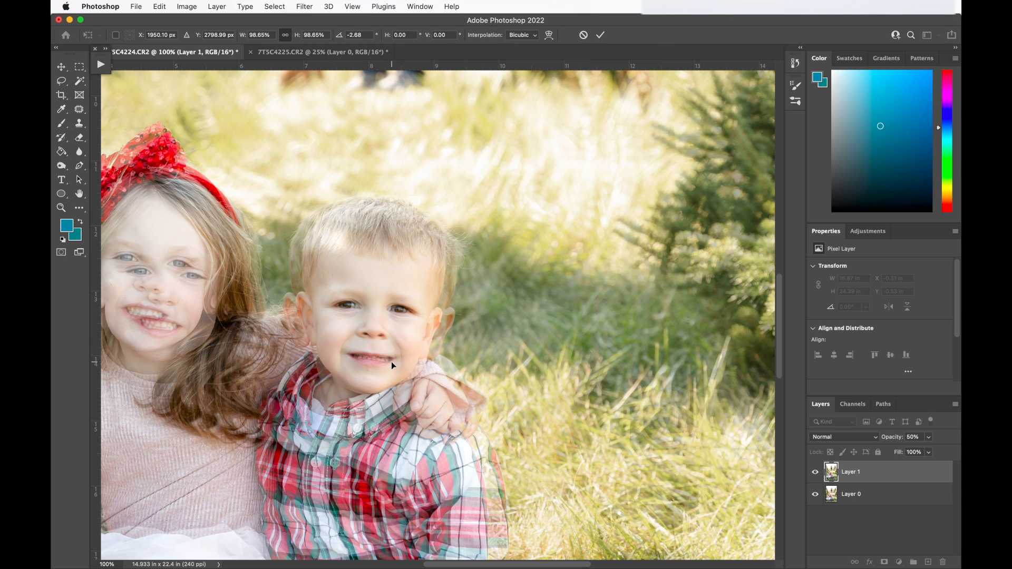
Fine-tune the layer's position to X 1951.10 px, Y 2796.99 px so the boy's eyes and mouth coincide.
{"action": "key", "text": "Right"}
{"action": "key", "text": "Down"}
{"action": "key", "text": "Down"}
{"action": "key", "text": "Up"}
{"action": "key", "text": "Up"}
{"action": "key", "text": "Up"}
{"action": "key", "text": "Up"}
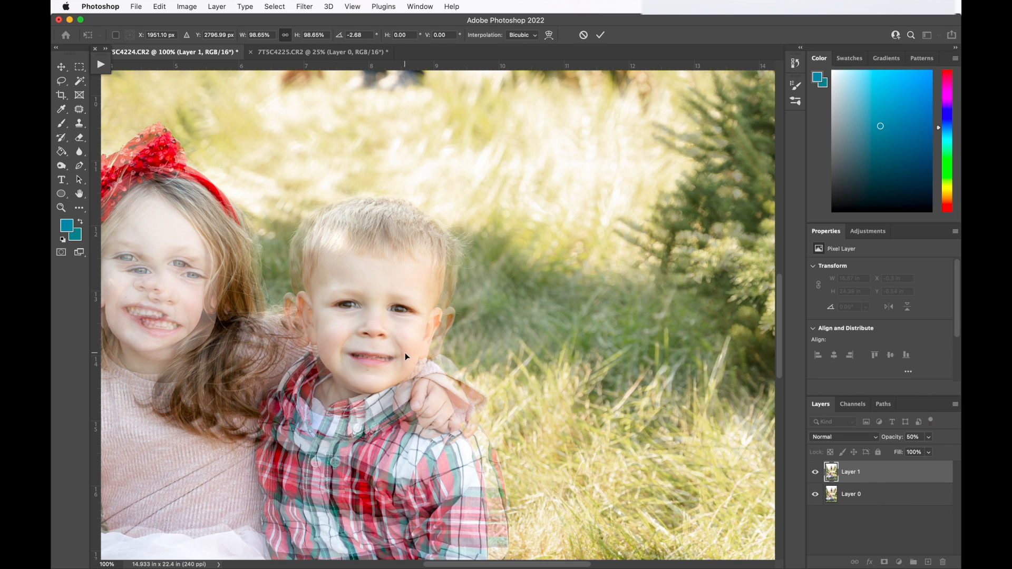
Try nudging the layer right to X 1955.10 px and return it to X 1951.10 px.
{"action": "key", "text": "Right"}
{"action": "key", "text": "Right"}
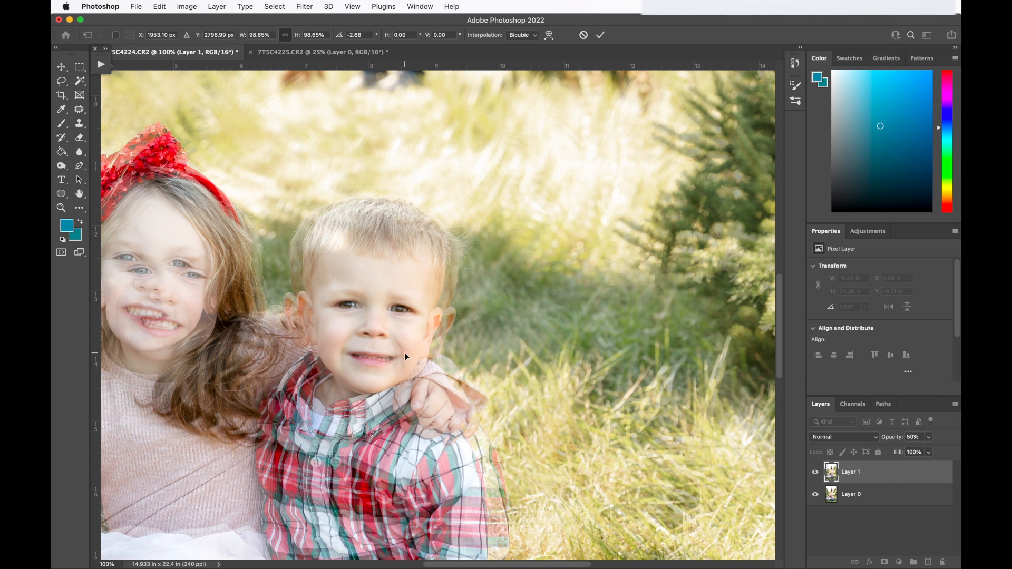
{"action": "key", "text": "super+plus"}
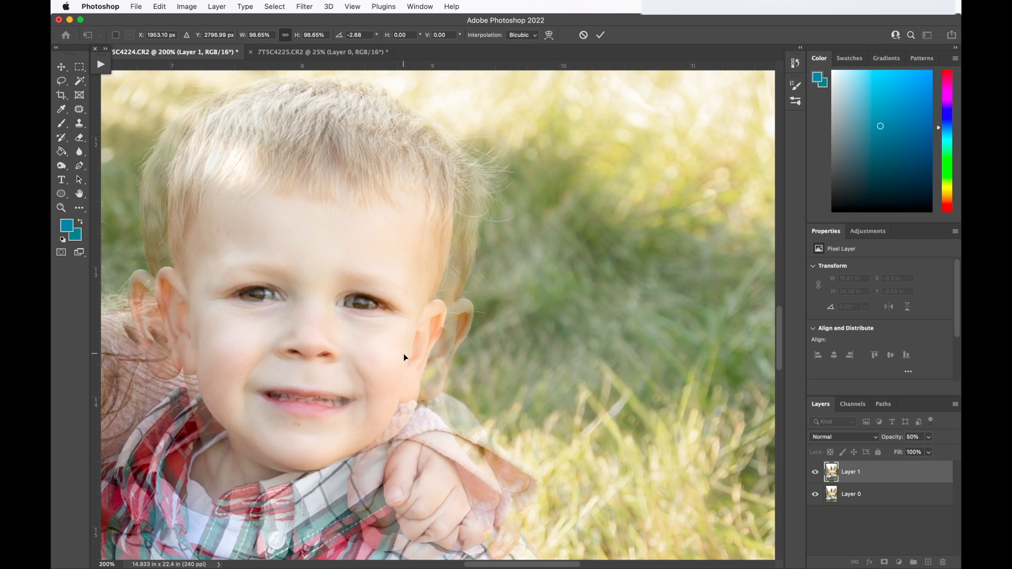
{"action": "key", "text": "Right"}
{"action": "key", "text": "Right"}
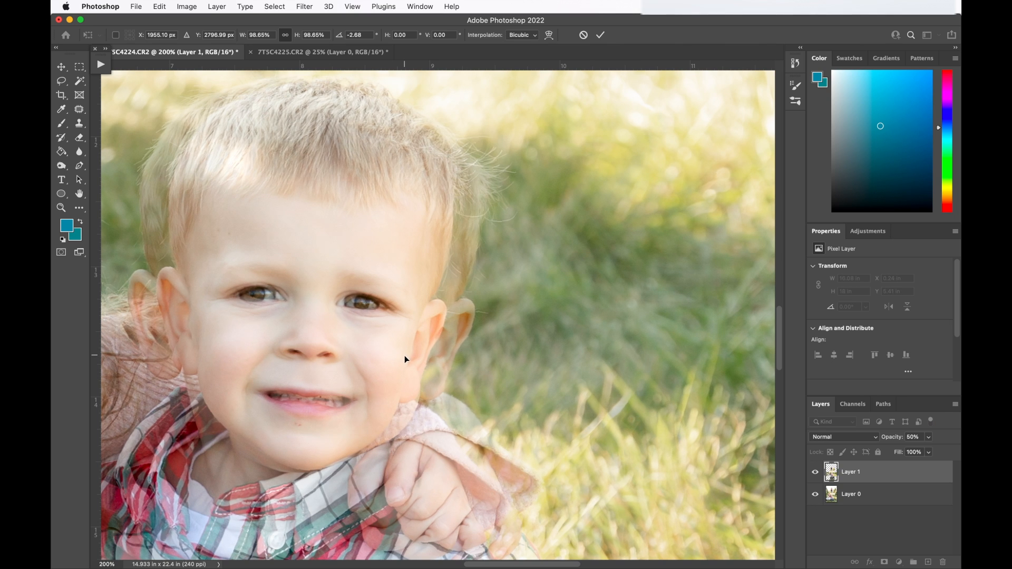
{"action": "key", "text": "Left"}
{"action": "key", "text": "Left"}
{"action": "key", "text": "Left"}
{"action": "key", "text": "Left"}
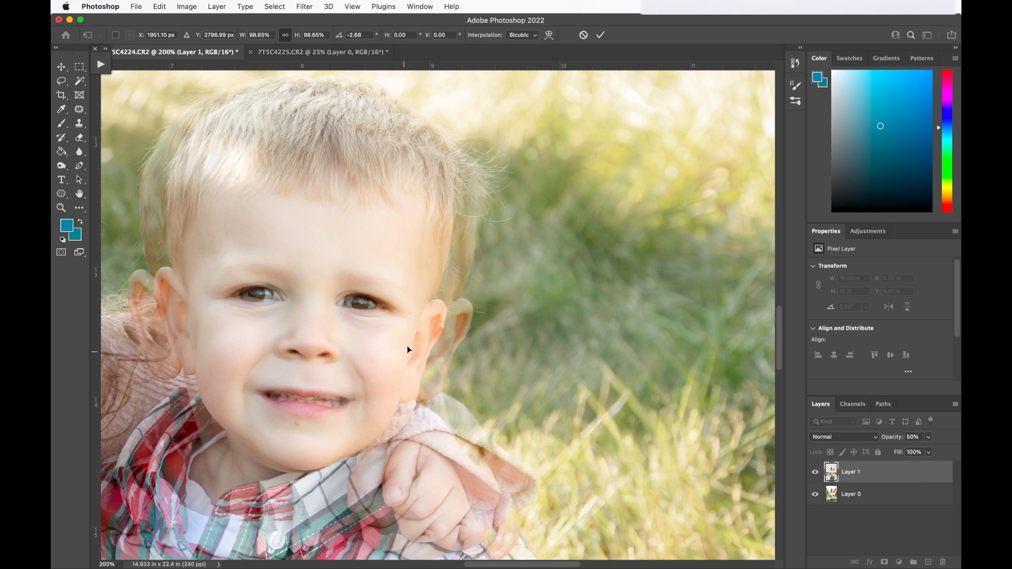
Nudge the half-transparent layer left to X 1947.10 px over the boy's face and apply the transform.
{"action": "key", "text": "Left"}
{"action": "key", "text": "Left"}
{"action": "key", "text": "Left"}
{"action": "key", "text": "Left"}
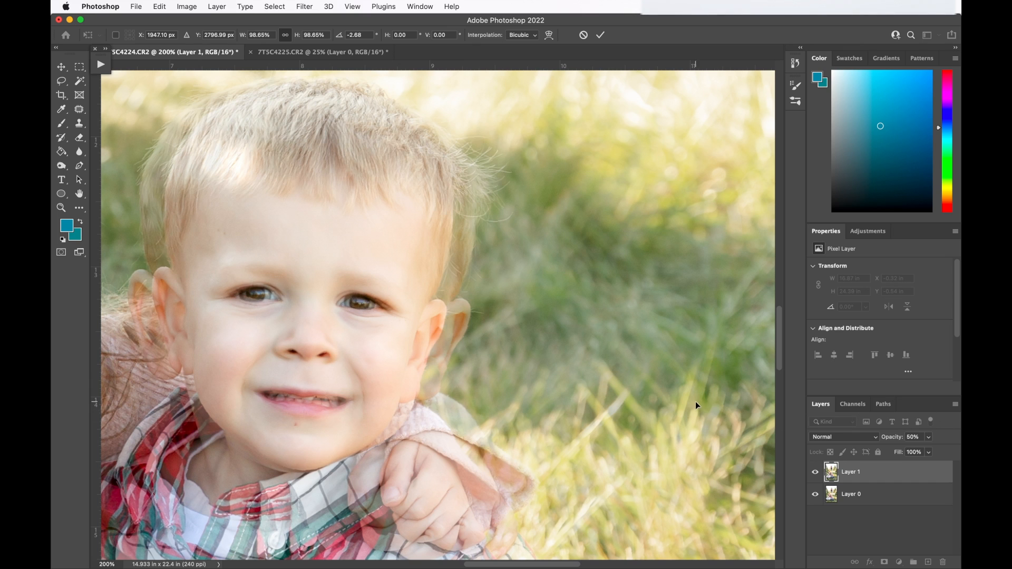
{"action": "key", "text": "super+minus"}
{"action": "key", "text": "super+minus"}
{"action": "key", "text": "super+minus"}
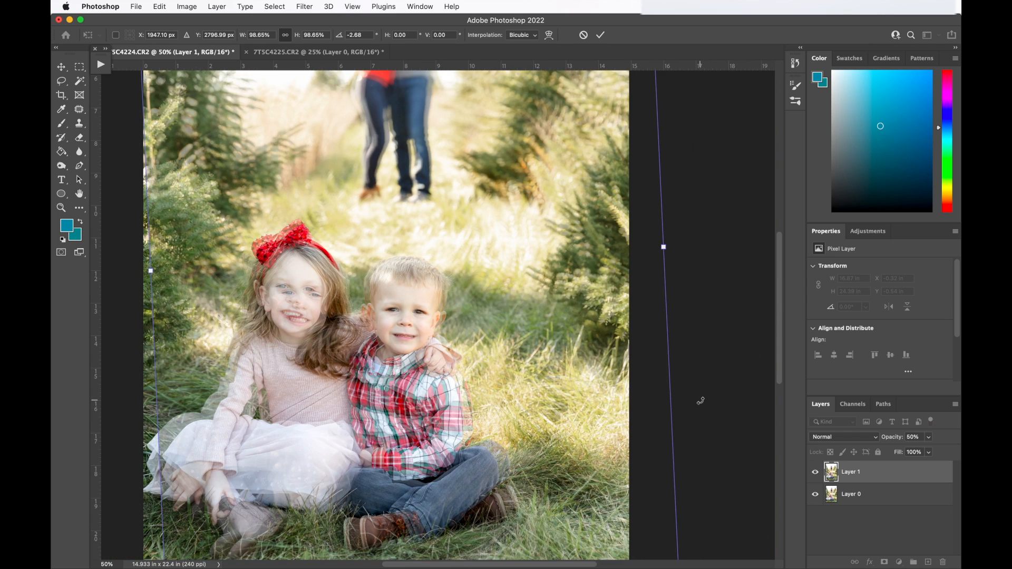
{"action": "key", "text": "super+minus"}
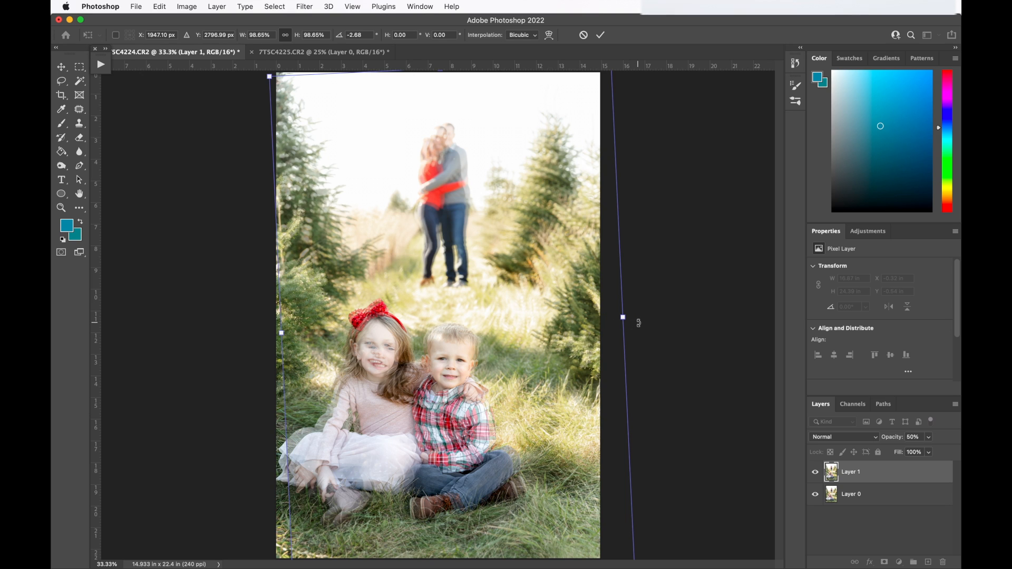
{"action": "key", "text": "Return"}
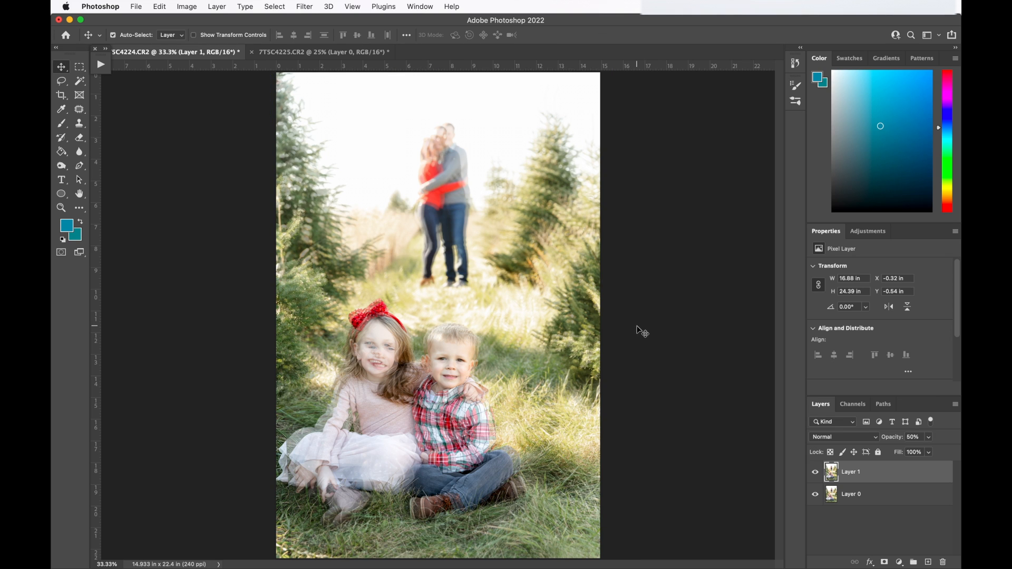
Set Layer 1's opacity to 100% and clear the layer selection.
{"action": "left_click", "coordinate": [913, 437]}
{"action": "type", "text": "100"}
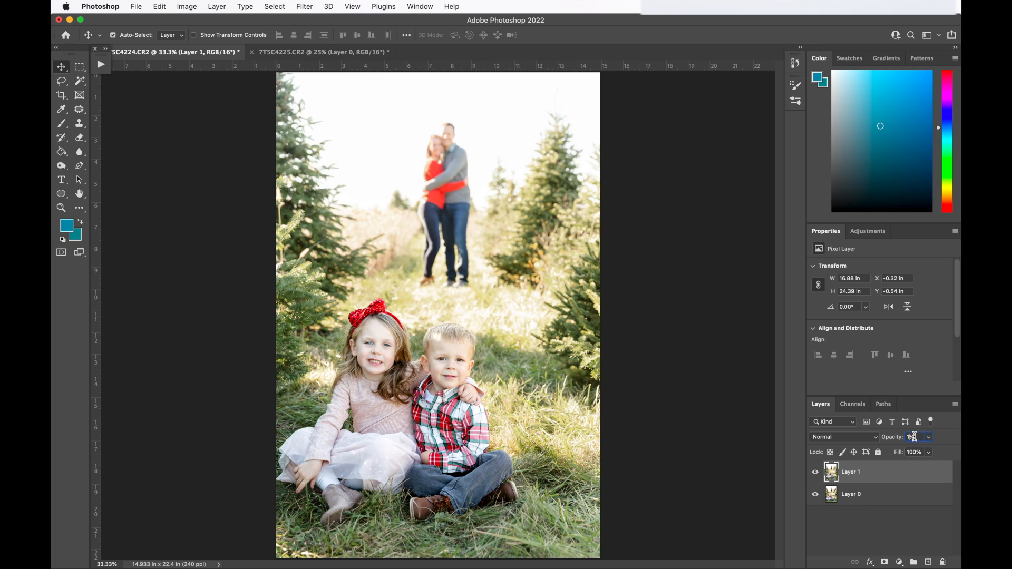
{"action": "left_click", "coordinate": [898, 519]}
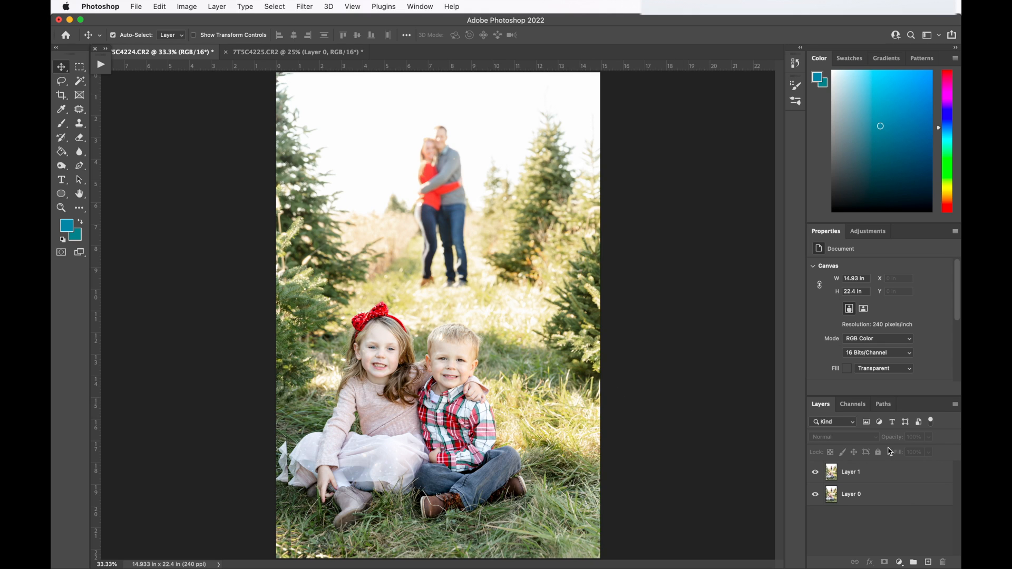
Place Layer 1 beneath Layer 0 and add a layer mask to Layer 0.
{"action": "left_click_drag", "start_coordinate": [862, 473], "coordinate": [865, 508]}
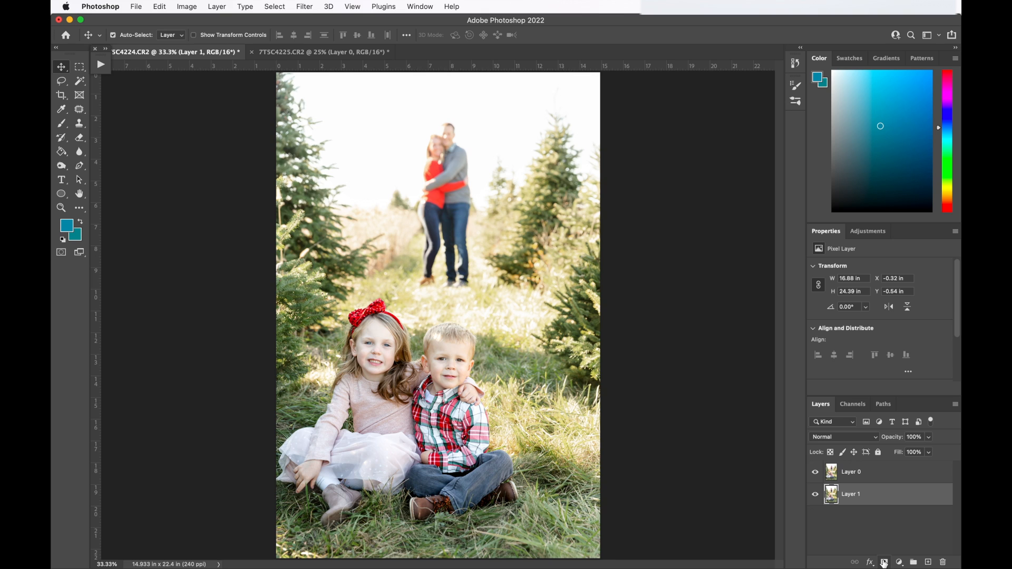
{"action": "left_click", "coordinate": [864, 475]}
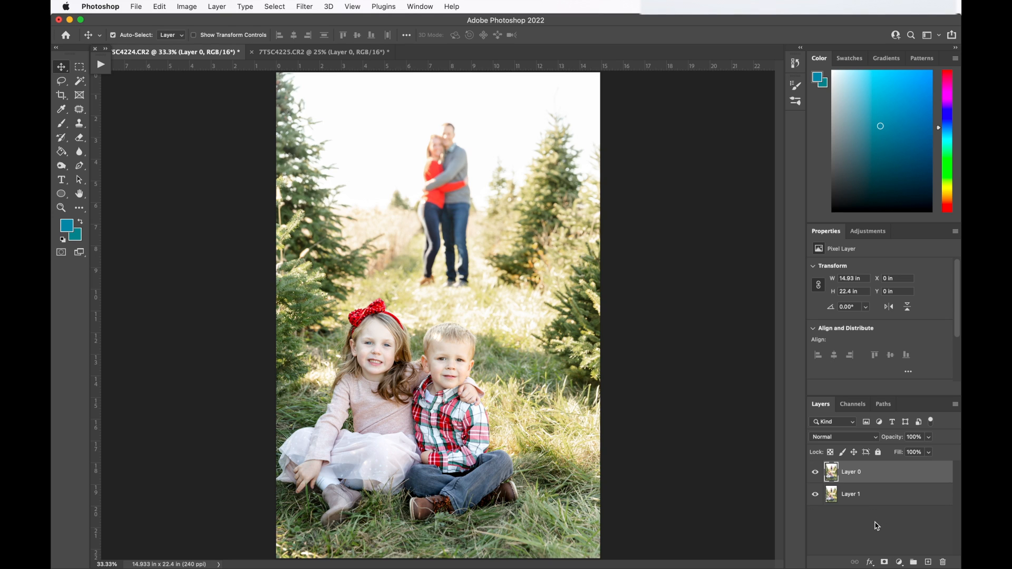
{"action": "left_click", "coordinate": [885, 563]}
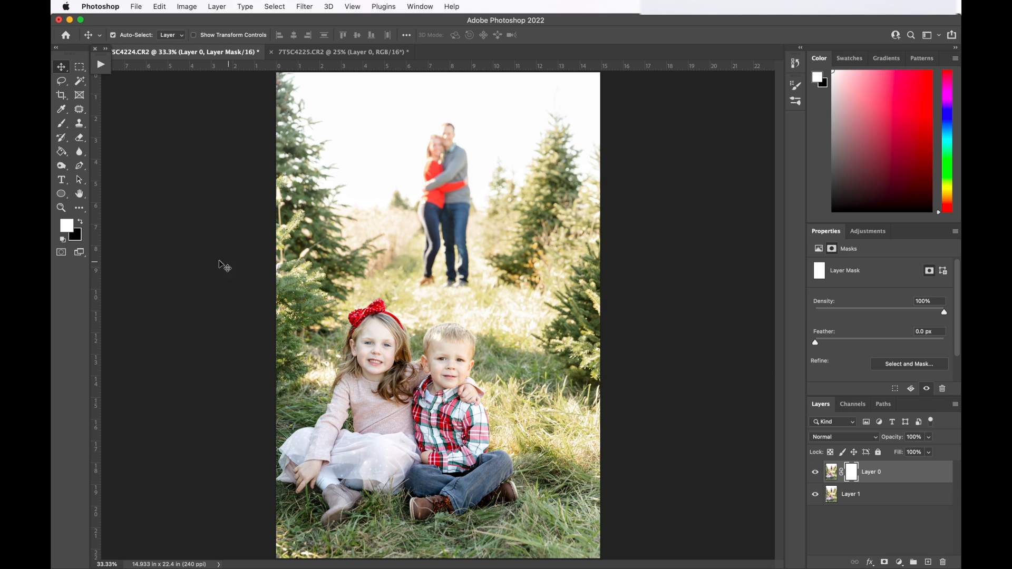
Erase over the boy's mouth on Layer 0's mask with a 40 px Eraser to reveal the smile from the layer below.
{"action": "left_click", "coordinate": [81, 140]}
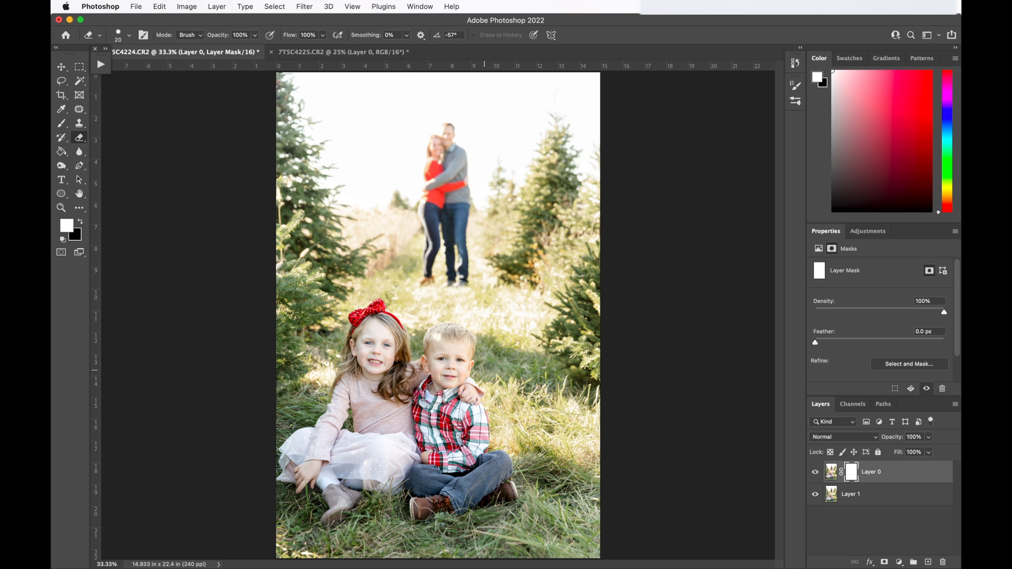
{"action": "scroll", "coordinate": [463, 363], "scroll_direction": "up", "scroll_amount": 10}
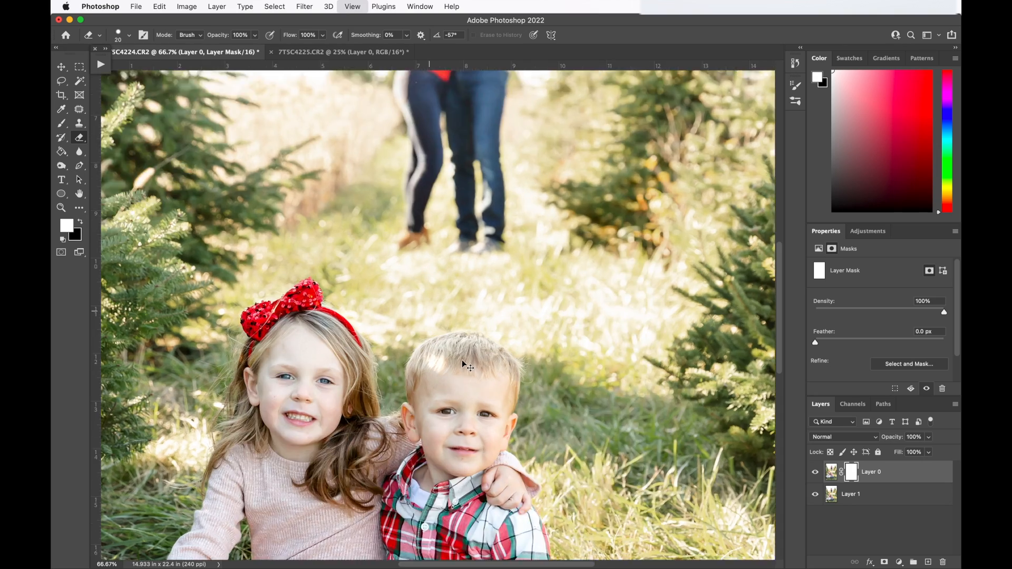
{"action": "scroll", "coordinate": [461, 360], "scroll_direction": "down", "scroll_amount": 10}
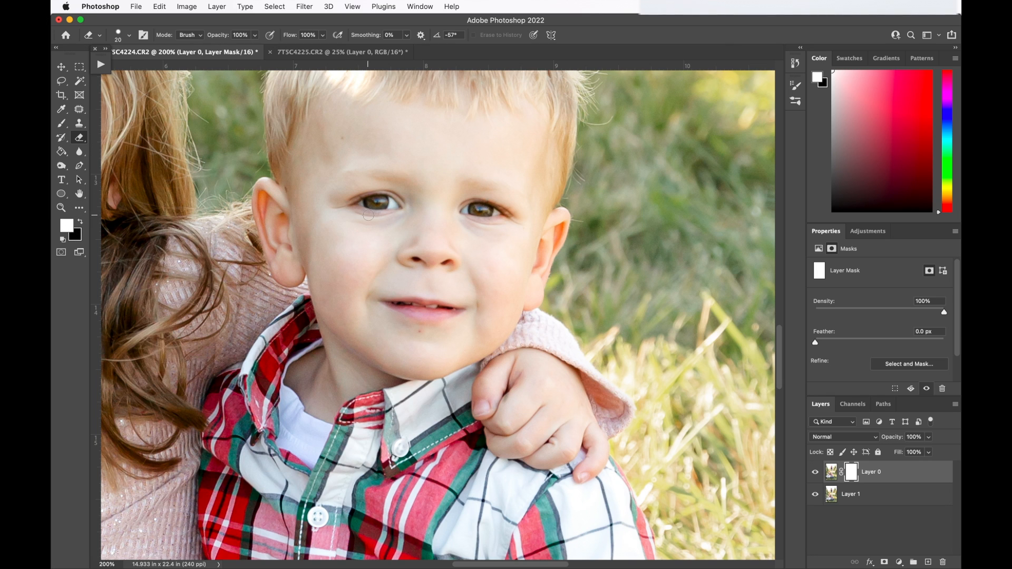
{"action": "key", "text": "bracketright"}
{"action": "key", "text": "bracketright"}
{"action": "key", "text": "bracketright"}
{"action": "mouse_move", "coordinate": [401, 304]}
{"action": "left_mouse_down"}
{"action": "mouse_move", "coordinate": [423, 298]}
{"action": "mouse_move", "coordinate": [405, 299]}
{"action": "mouse_move", "coordinate": [400, 313]}
{"action": "mouse_move", "coordinate": [422, 301]}
{"action": "mouse_move", "coordinate": [374, 305]}
{"action": "mouse_move", "coordinate": [385, 266]}
{"action": "mouse_move", "coordinate": [365, 280]}
{"action": "mouse_move", "coordinate": [362, 306]}
{"action": "mouse_move", "coordinate": [377, 327]}
{"action": "mouse_move", "coordinate": [388, 306]}
{"action": "mouse_move", "coordinate": [414, 296]}
{"action": "mouse_move", "coordinate": [458, 300]}
{"action": "mouse_move", "coordinate": [463, 311]}
{"action": "mouse_move", "coordinate": [414, 312]}
{"action": "mouse_move", "coordinate": [409, 325]}
{"action": "mouse_move", "coordinate": [439, 330]}
{"action": "mouse_move", "coordinate": [406, 334]}
{"action": "mouse_move", "coordinate": [435, 334]}
{"action": "mouse_move", "coordinate": [452, 316]}
{"action": "left_mouse_up"}
{"action": "mouse_move", "coordinate": [363, 302]}
{"action": "left_mouse_down"}
{"action": "mouse_move", "coordinate": [380, 272]}
{"action": "mouse_move", "coordinate": [373, 305]}
{"action": "mouse_move", "coordinate": [382, 259]}
{"action": "mouse_move", "coordinate": [364, 276]}
{"action": "mouse_move", "coordinate": [362, 297]}
{"action": "mouse_move", "coordinate": [374, 265]}
{"action": "mouse_move", "coordinate": [397, 249]}
{"action": "mouse_move", "coordinate": [389, 263]}
{"action": "mouse_move", "coordinate": [399, 254]}
{"action": "mouse_move", "coordinate": [401, 263]}
{"action": "mouse_move", "coordinate": [428, 262]}
{"action": "mouse_move", "coordinate": [400, 260]}
{"action": "mouse_move", "coordinate": [428, 232]}
{"action": "mouse_move", "coordinate": [424, 267]}
{"action": "mouse_move", "coordinate": [437, 241]}
{"action": "mouse_move", "coordinate": [452, 250]}
{"action": "mouse_move", "coordinate": [448, 267]}
{"action": "mouse_move", "coordinate": [426, 273]}
{"action": "mouse_move", "coordinate": [457, 283]}
{"action": "mouse_move", "coordinate": [406, 302]}
{"action": "mouse_move", "coordinate": [430, 301]}
{"action": "mouse_move", "coordinate": [392, 296]}
{"action": "left_mouse_up"}
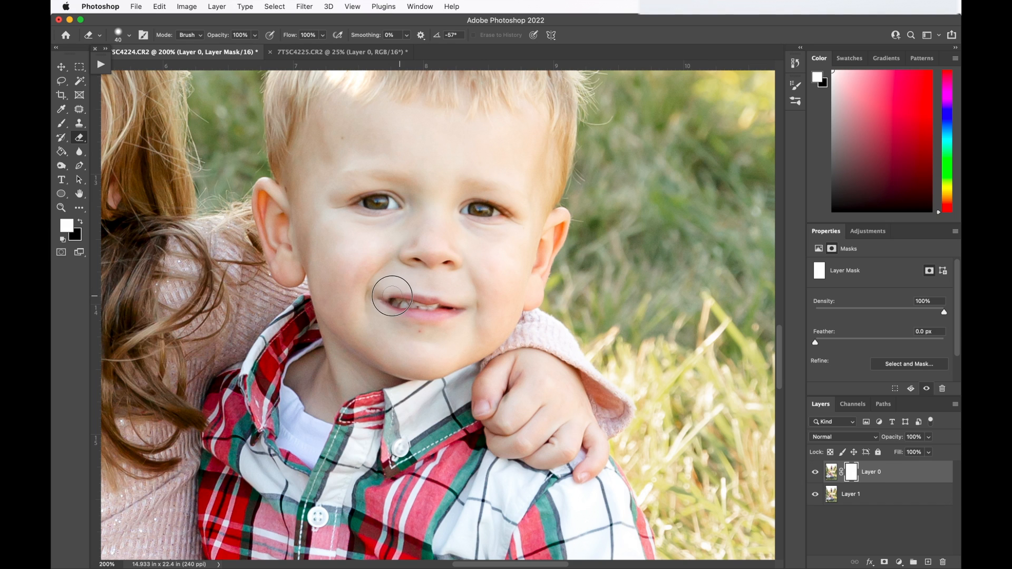
Try a harder Eraser brush edge over the boy's ear beside the grass and undo the strokes.
{"action": "left_click", "coordinate": [130, 38]}
{"action": "left_click_drag", "start_coordinate": [138, 92], "coordinate": [166, 96]}
{"action": "mouse_move", "coordinate": [545, 262]}
{"action": "left_mouse_down"}
{"action": "mouse_move", "coordinate": [580, 207]}
{"action": "mouse_move", "coordinate": [595, 214]}
{"action": "mouse_move", "coordinate": [577, 273]}
{"action": "mouse_move", "coordinate": [591, 233]}
{"action": "mouse_move", "coordinate": [562, 274]}
{"action": "mouse_move", "coordinate": [584, 224]}
{"action": "mouse_move", "coordinate": [563, 243]}
{"action": "mouse_move", "coordinate": [537, 248]}
{"action": "mouse_move", "coordinate": [585, 197]}
{"action": "mouse_move", "coordinate": [590, 205]}
{"action": "mouse_move", "coordinate": [568, 205]}
{"action": "mouse_move", "coordinate": [581, 207]}
{"action": "mouse_move", "coordinate": [558, 232]}
{"action": "mouse_move", "coordinate": [561, 276]}
{"action": "left_mouse_up"}
{"action": "key", "text": "super+z"}
{"action": "key", "text": "super+z"}
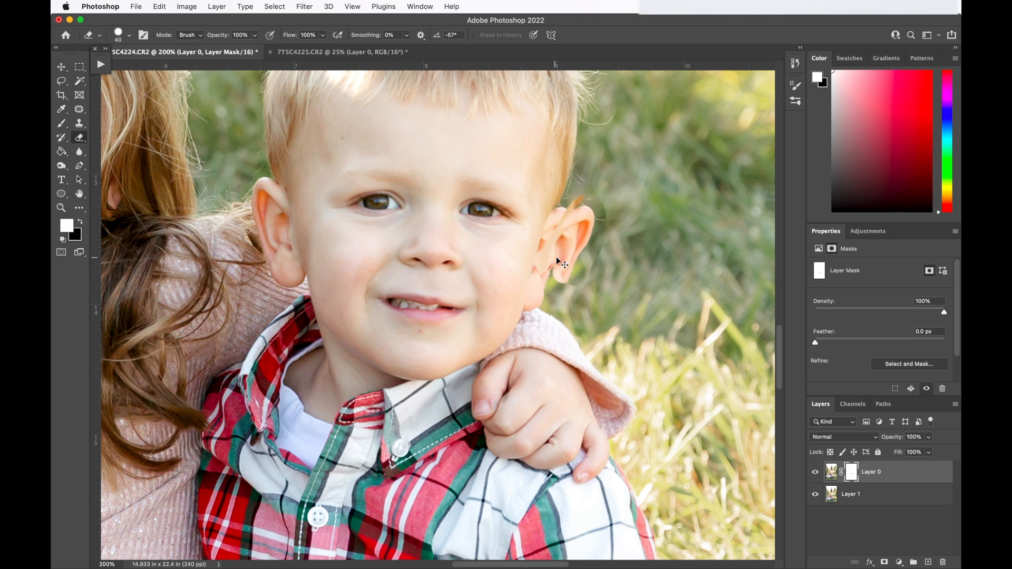
Soften the Eraser brush edge again and finish revealing the boy's smile around the mouth.
{"action": "left_click", "coordinate": [130, 35]}
{"action": "left_click_drag", "start_coordinate": [168, 95], "coordinate": [140, 101]}
{"action": "left_click", "coordinate": [377, 299]}
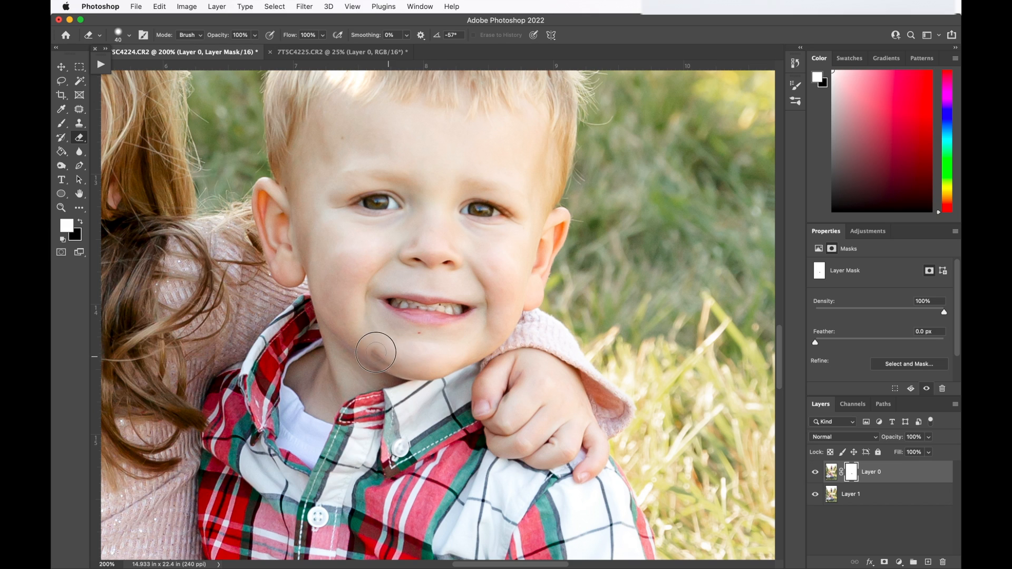
Erase the mask across the boy's jaw and neck with a 25 px brush, and restore the area with swapped colors.
{"action": "key", "text": "x"}
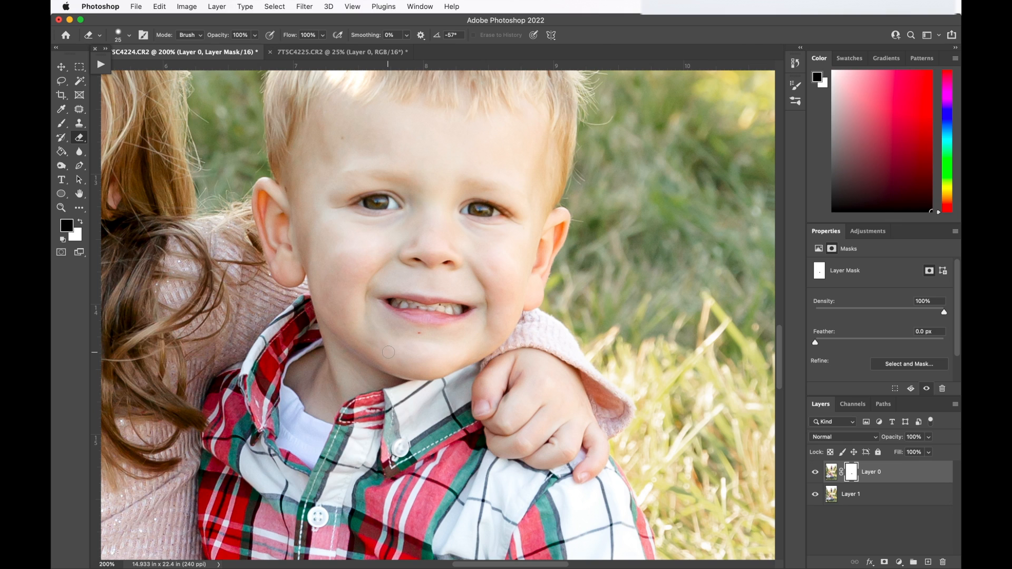
{"action": "key", "text": "x"}
{"action": "left_click_drag", "start_coordinate": [388, 351], "coordinate": [339, 389]}
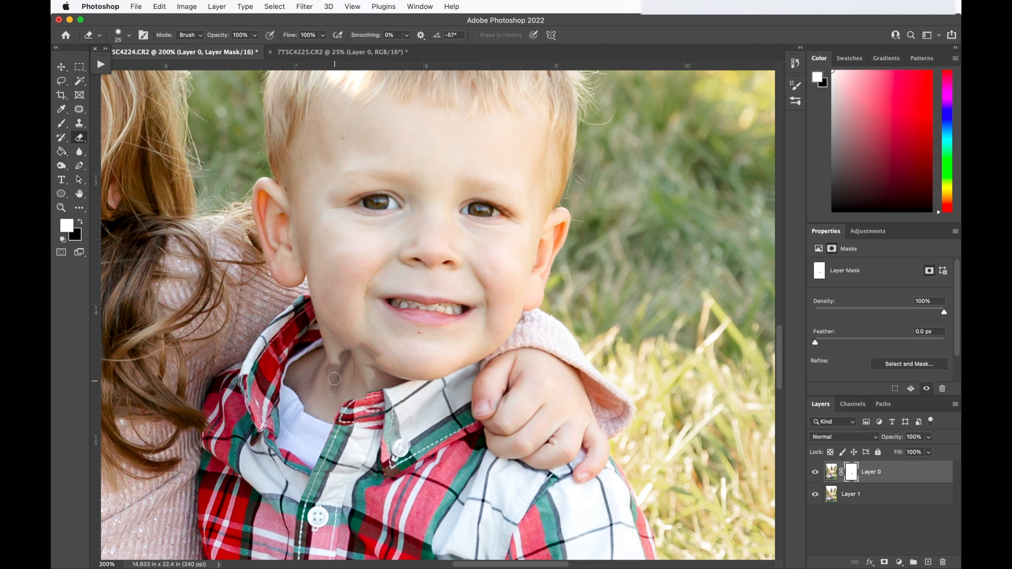
{"action": "key", "text": "x"}
{"action": "mouse_move", "coordinate": [328, 357]}
{"action": "left_mouse_down"}
{"action": "mouse_move", "coordinate": [336, 394]}
{"action": "mouse_move", "coordinate": [338, 357]}
{"action": "mouse_move", "coordinate": [382, 359]}
{"action": "mouse_move", "coordinate": [371, 353]}
{"action": "mouse_move", "coordinate": [380, 372]}
{"action": "mouse_move", "coordinate": [347, 372]}
{"action": "mouse_move", "coordinate": [370, 414]}
{"action": "left_mouse_up"}
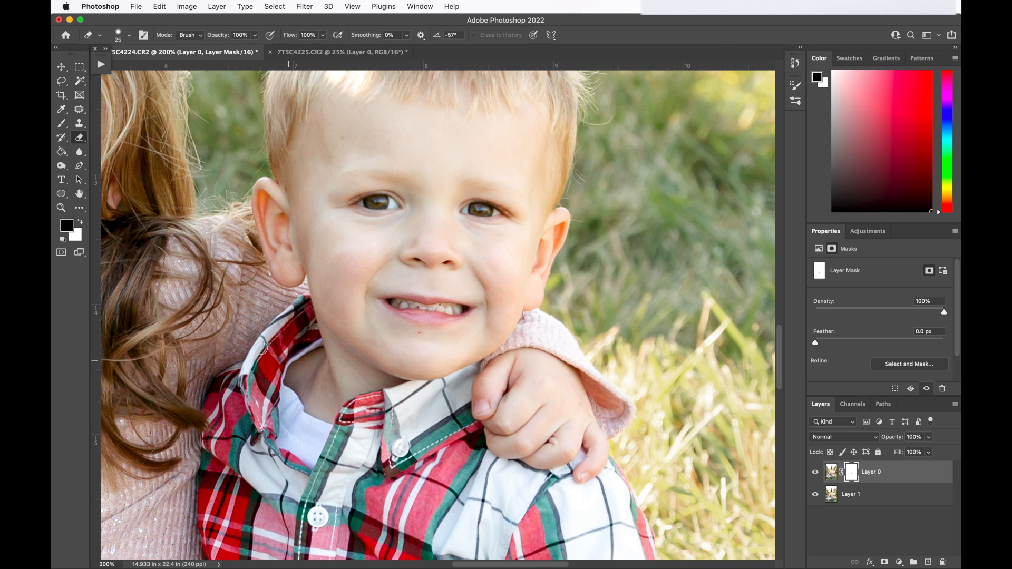
Try erasing the mask along the boy's jawline and chin with white as the foreground color, undoing the strokes.
{"action": "key", "text": "x"}
{"action": "mouse_move", "coordinate": [372, 356]}
{"action": "left_mouse_down"}
{"action": "mouse_move", "coordinate": [340, 329]}
{"action": "mouse_move", "coordinate": [393, 363]}
{"action": "left_mouse_up"}
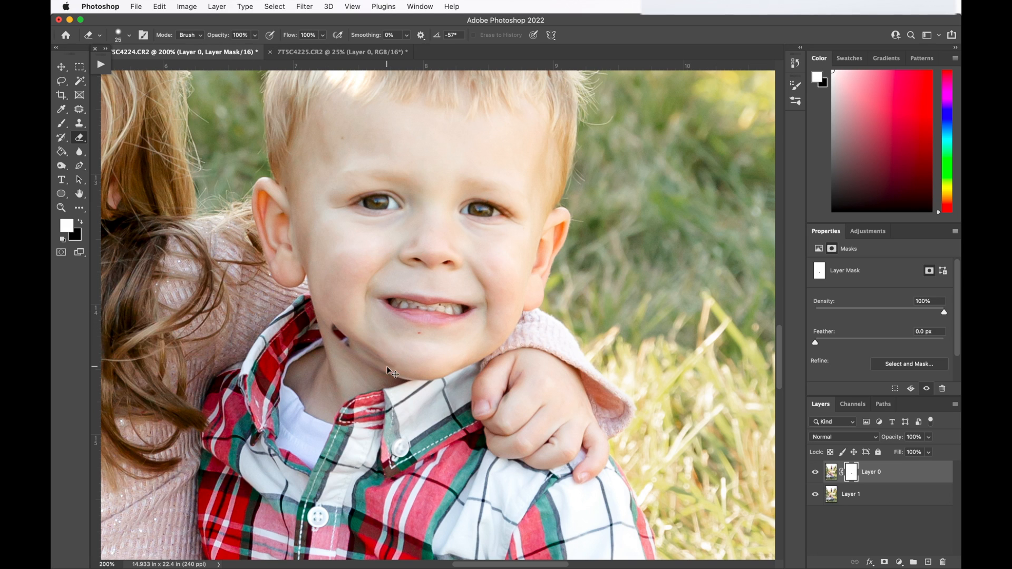
{"action": "key", "text": "super+z"}
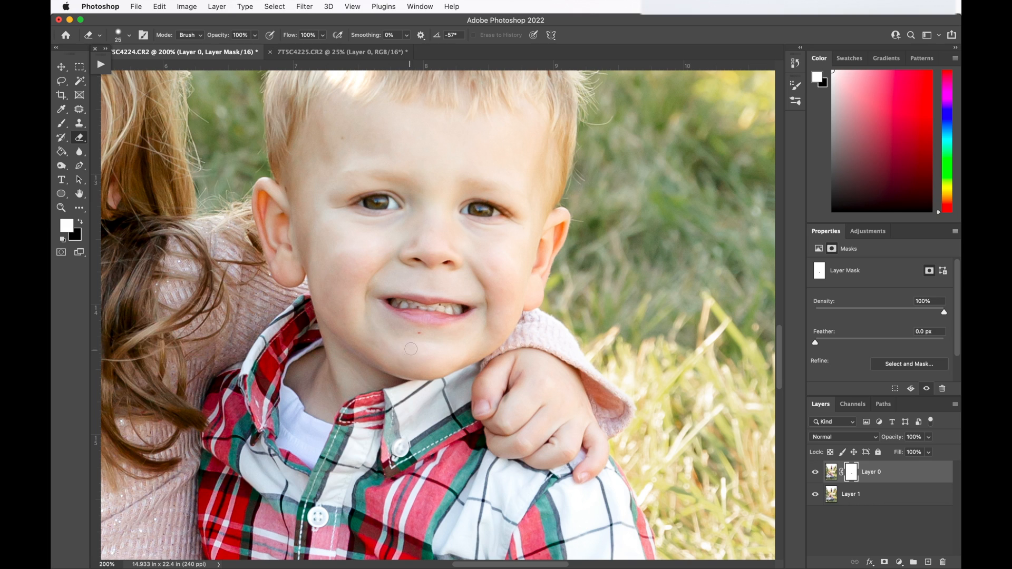
{"action": "left_click_drag", "start_coordinate": [403, 365], "coordinate": [380, 357]}
{"action": "key", "text": "super+z"}
Lower the Eraser's opacity to 61% for softer mask touch-ups around the boy's chin, with black as the foreground color.
{"action": "key", "text": "x"}
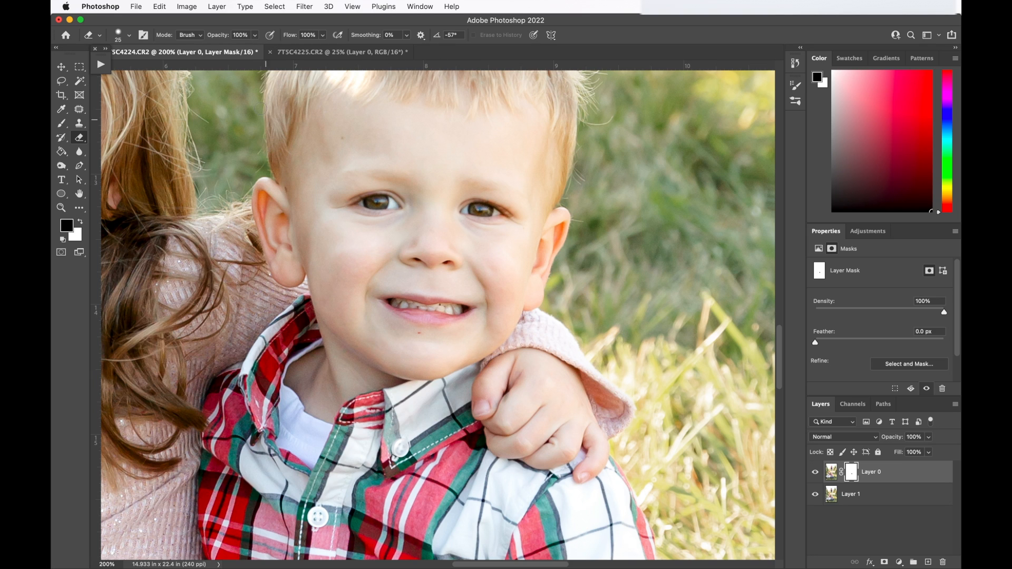
{"action": "left_click", "coordinate": [254, 35]}
{"action": "left_click_drag", "start_coordinate": [254, 49], "coordinate": [236, 48]}
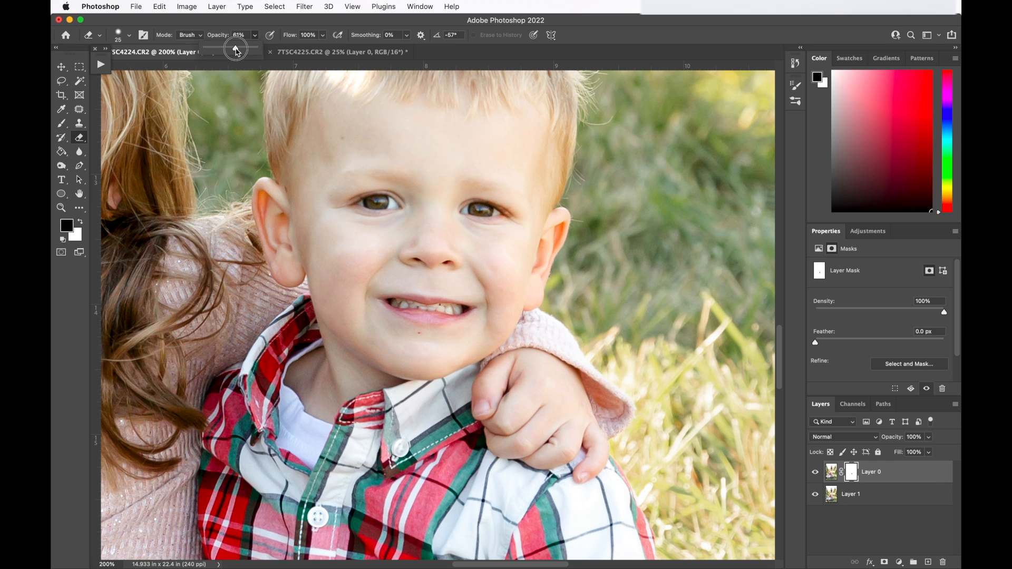
{"action": "left_click", "coordinate": [385, 349]}
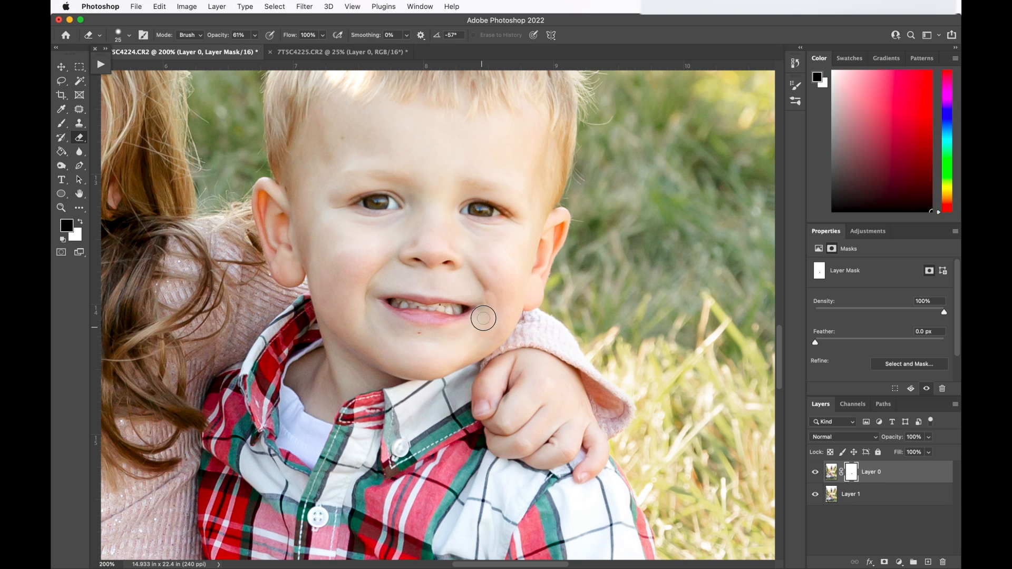
{"action": "key", "text": "x"}
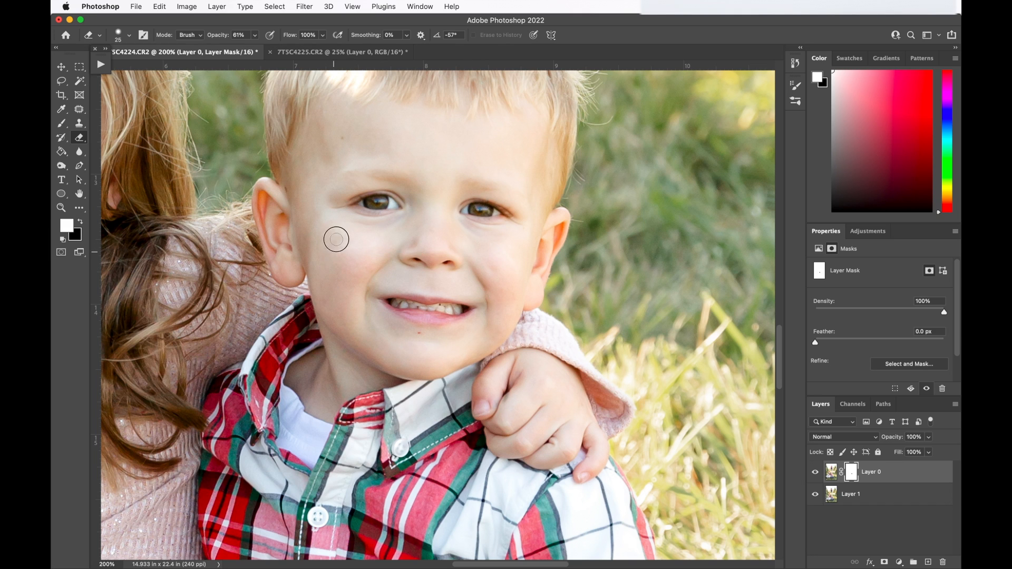
{"action": "key", "text": "x"}
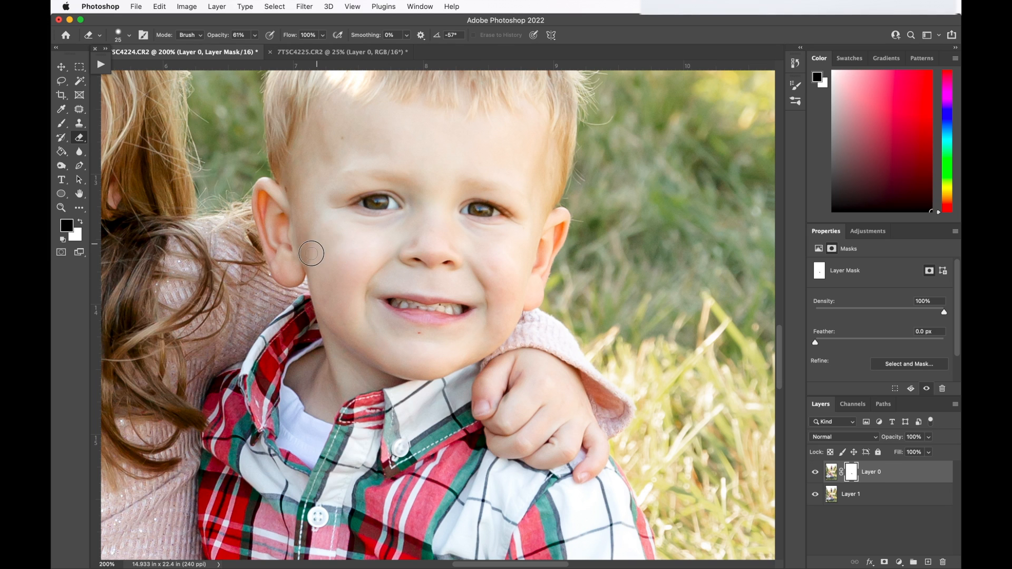
{"action": "key", "text": "bracketleft"}
Save the merged result as a new snapshot in the document's history.
{"action": "key", "text": "super+minus"}
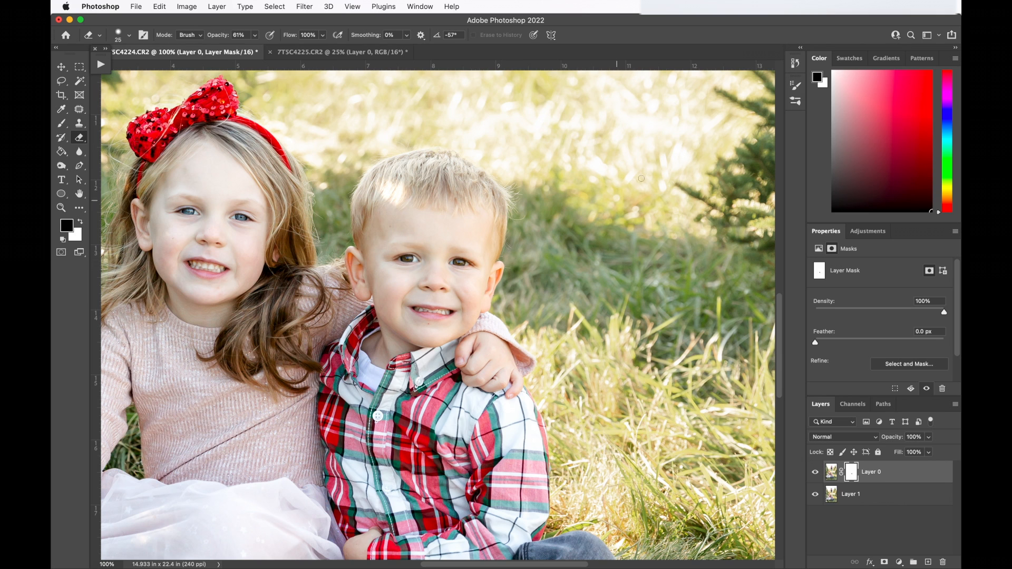
{"action": "left_click", "coordinate": [795, 63]}
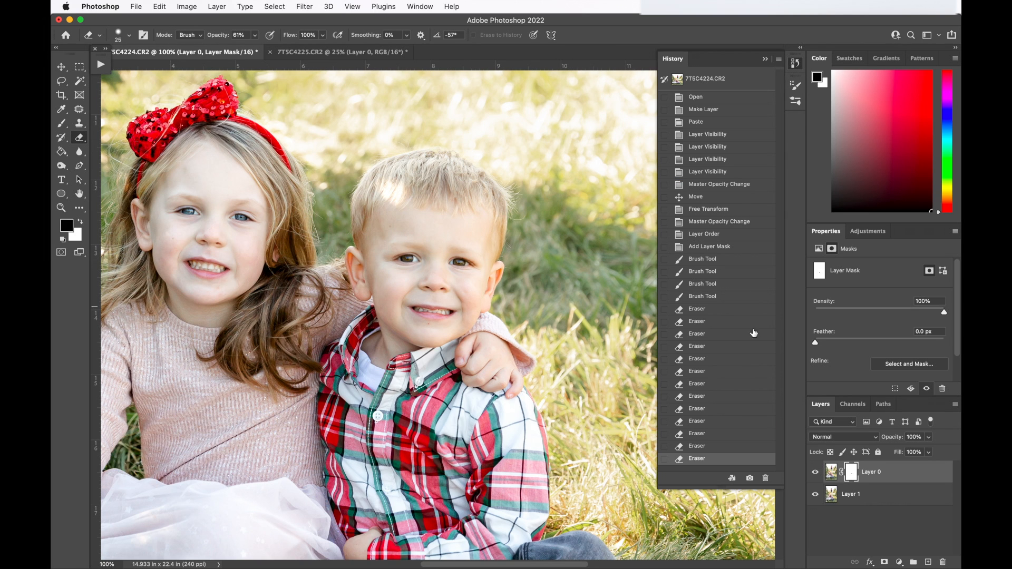
{"action": "left_click", "coordinate": [750, 480]}
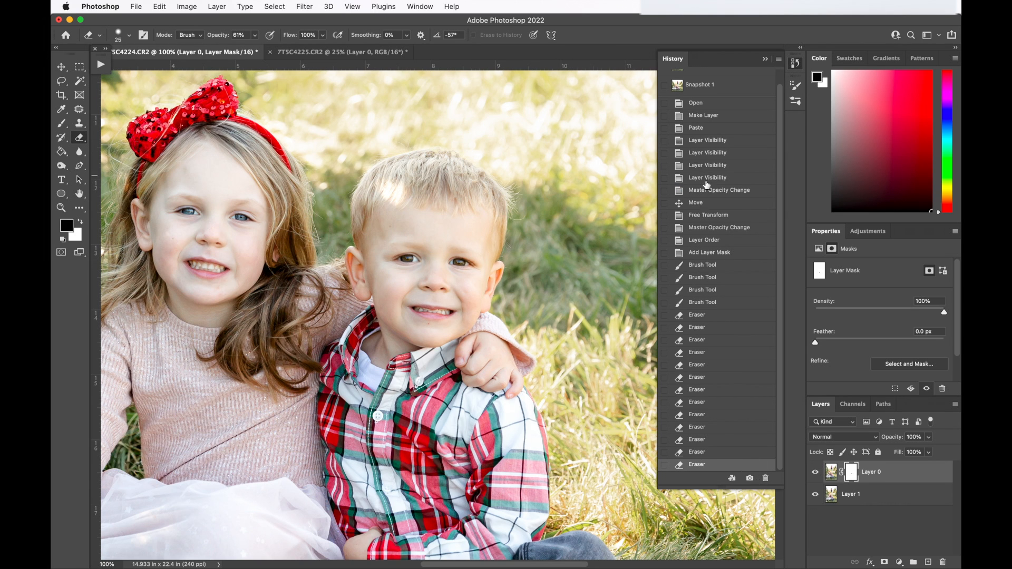
Compare the original 7TSC4224.CR2 state with Snapshot 1 by switching between them in the history.
{"action": "scroll", "coordinate": [781, 106], "scroll_direction": "up", "scroll_amount": 2}
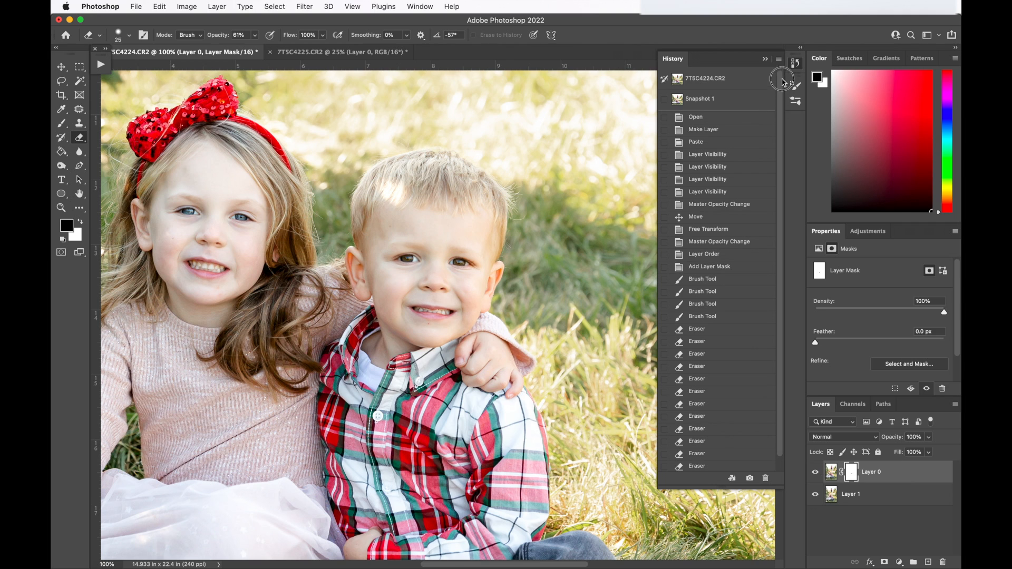
{"action": "left_click", "coordinate": [701, 79]}
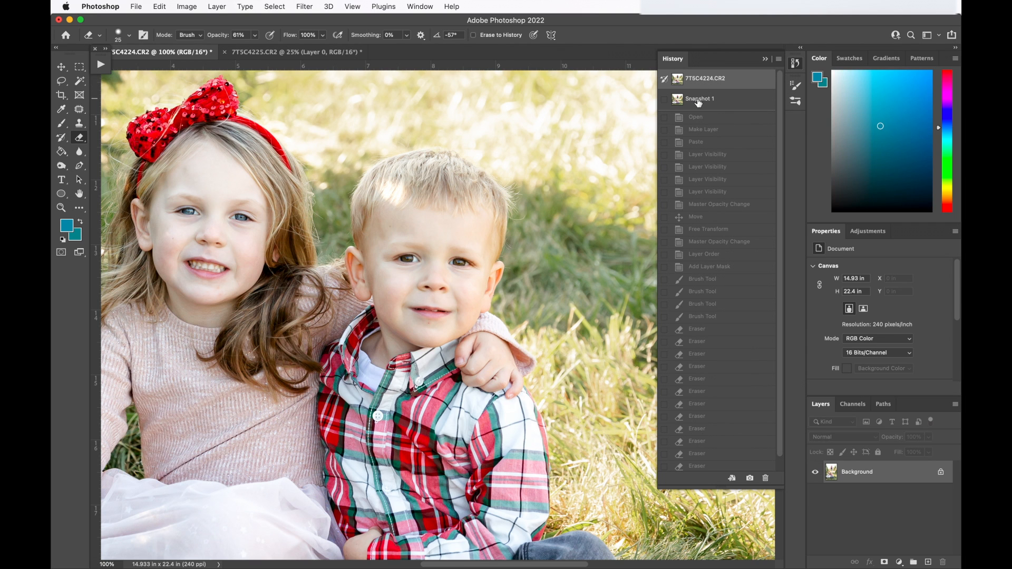
{"action": "left_click", "coordinate": [698, 100]}
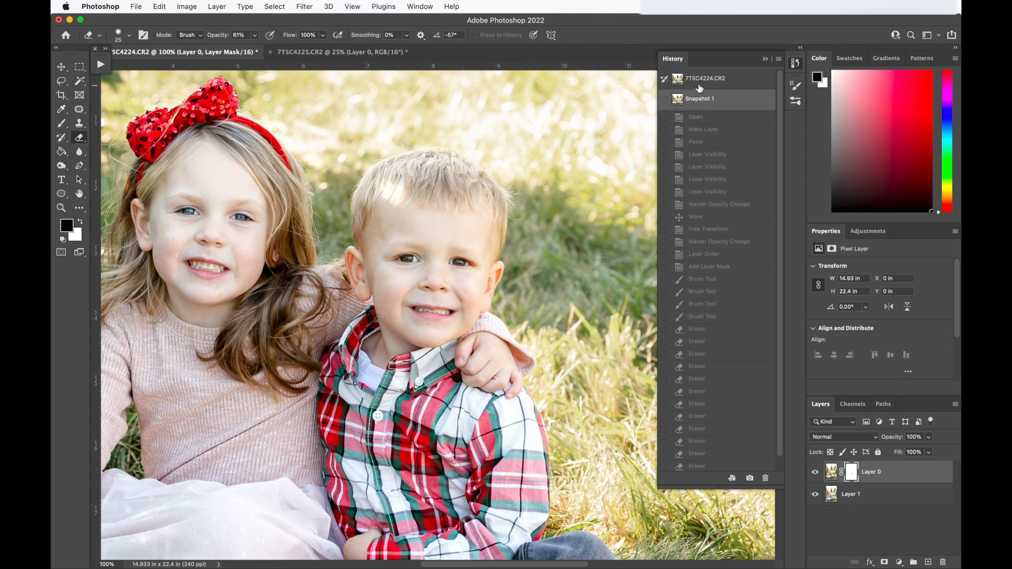
{"action": "left_click", "coordinate": [700, 88]}
{"action": "left_click", "coordinate": [707, 100]}
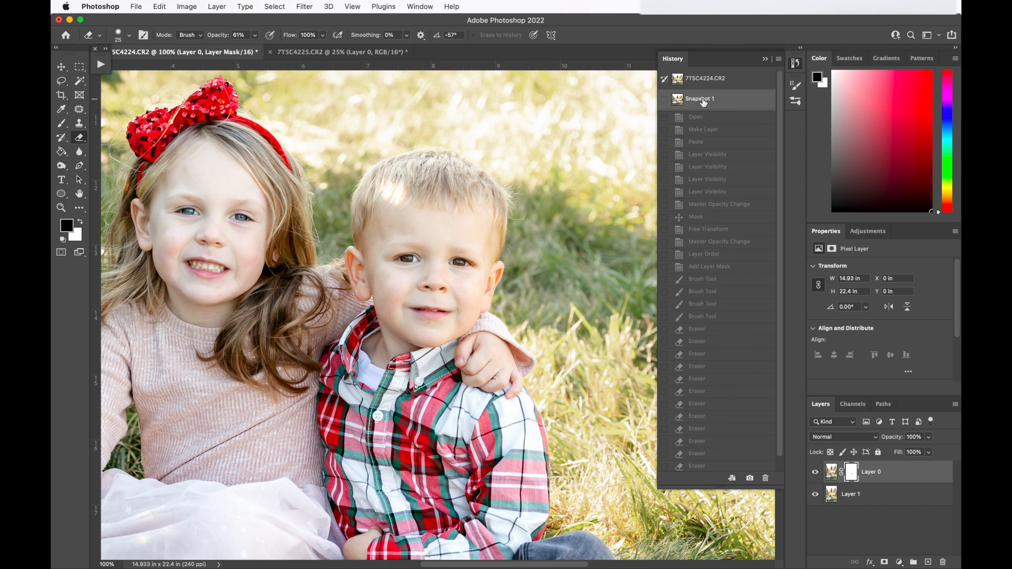
{"action": "left_click", "coordinate": [706, 83]}
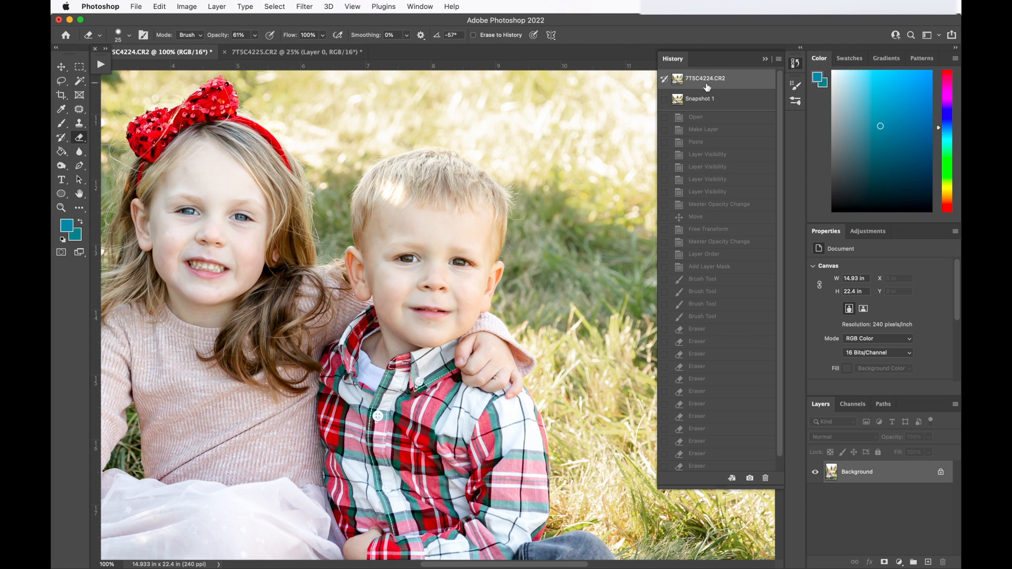
{"action": "left_click", "coordinate": [707, 101]}
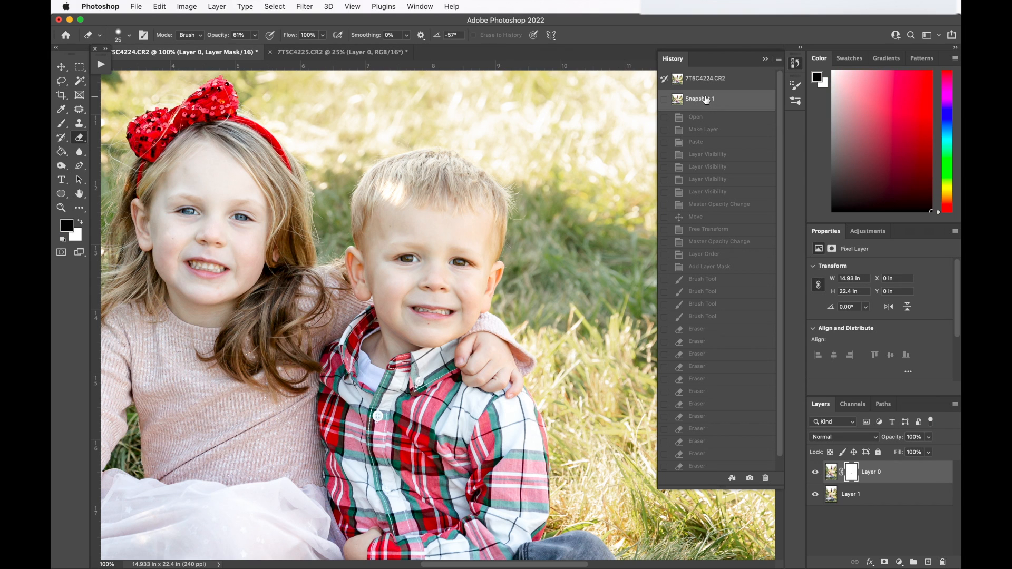
{"action": "left_click", "coordinate": [705, 80]}
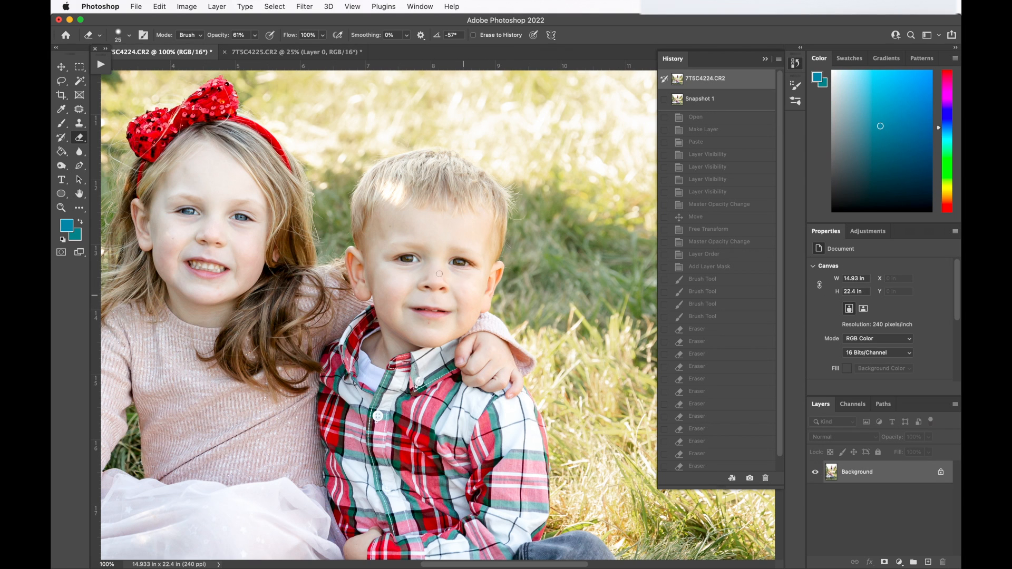
Compare the whole photo before and after by switching the history between the original 7TSC4224.CR2 state and Snapshot 1.
{"action": "left_click", "coordinate": [714, 104]}
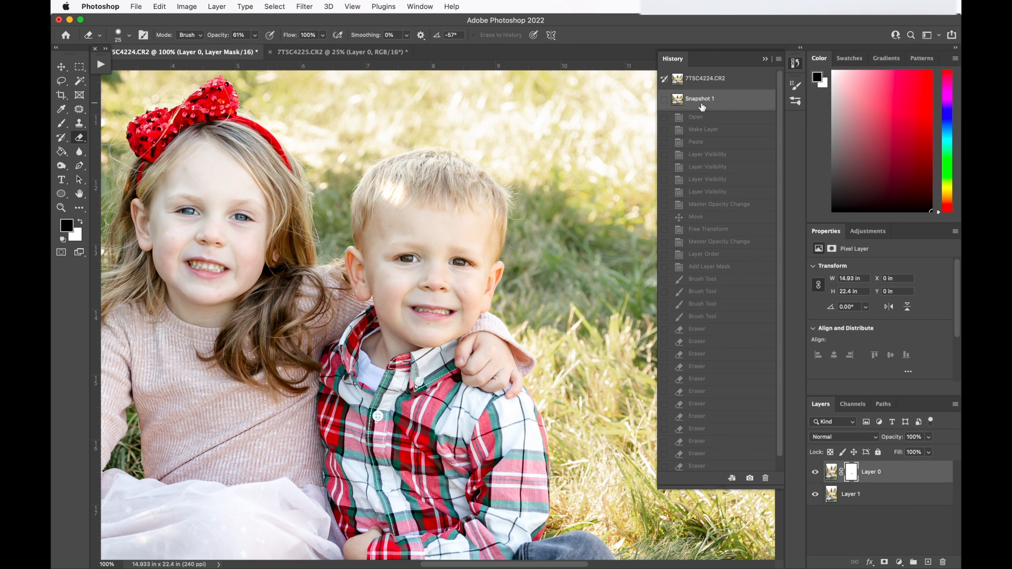
{"action": "key", "text": "super+0"}
{"action": "left_click", "coordinate": [704, 86]}
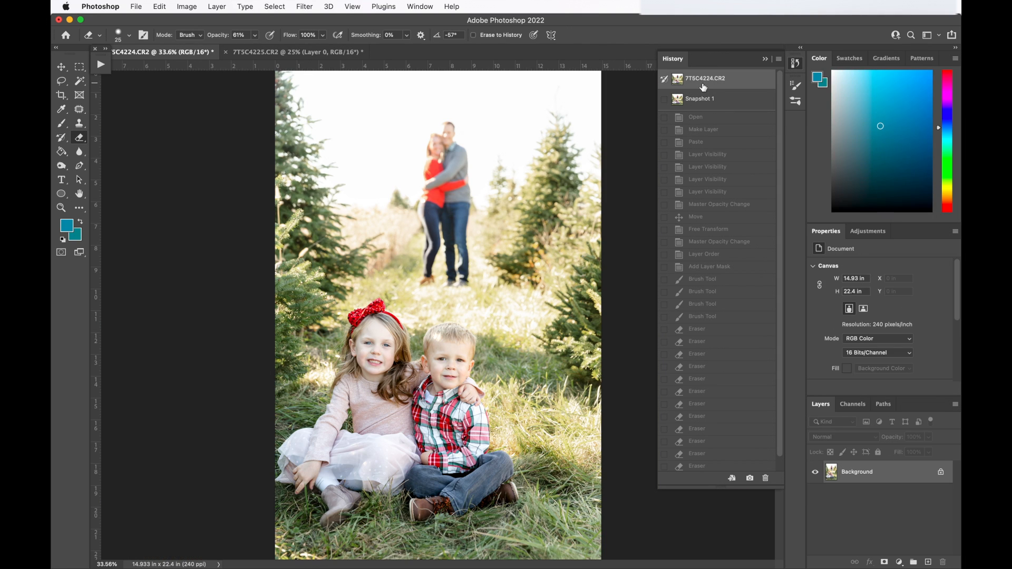
{"action": "left_click", "coordinate": [705, 101]}
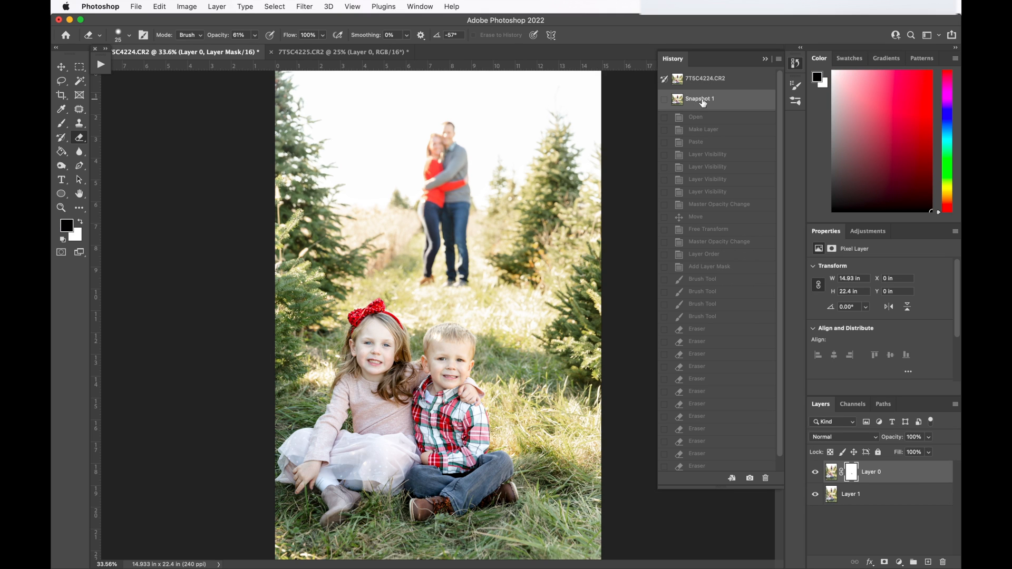
{"action": "left_click", "coordinate": [702, 88]}
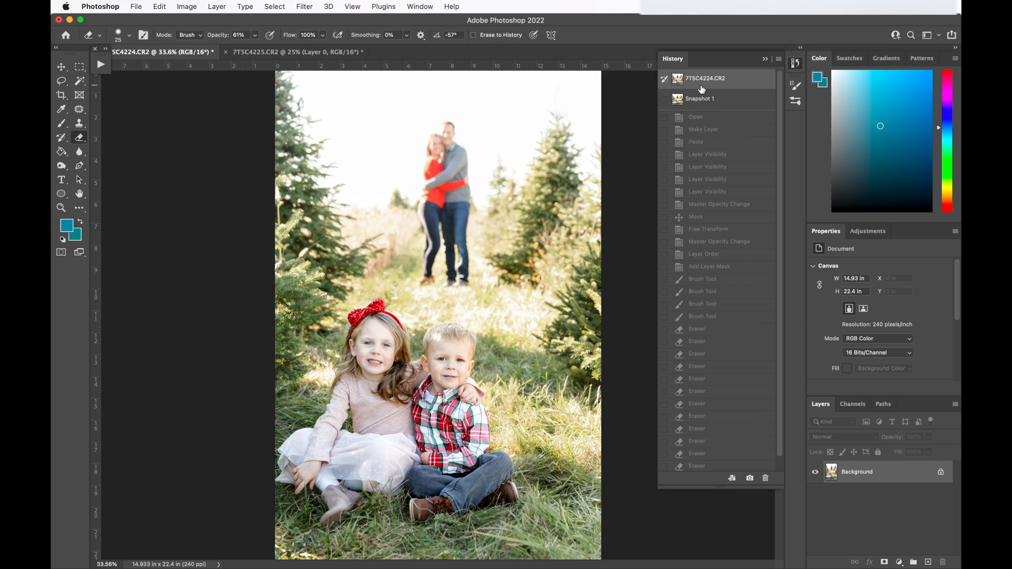
{"action": "left_click", "coordinate": [702, 100]}
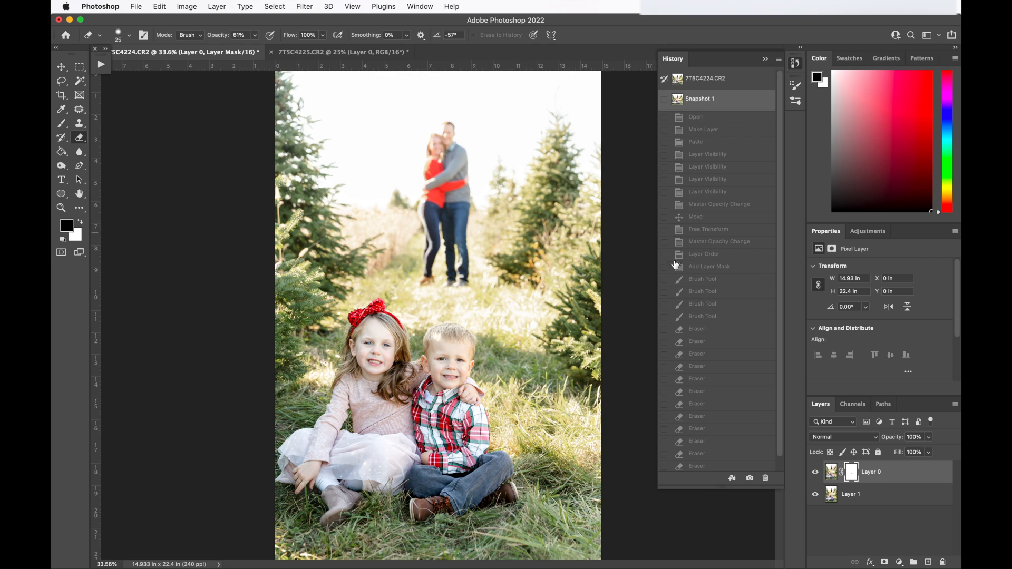
{"action": "scroll", "coordinate": [780, 465], "scroll_direction": "down", "scroll_amount": 2}
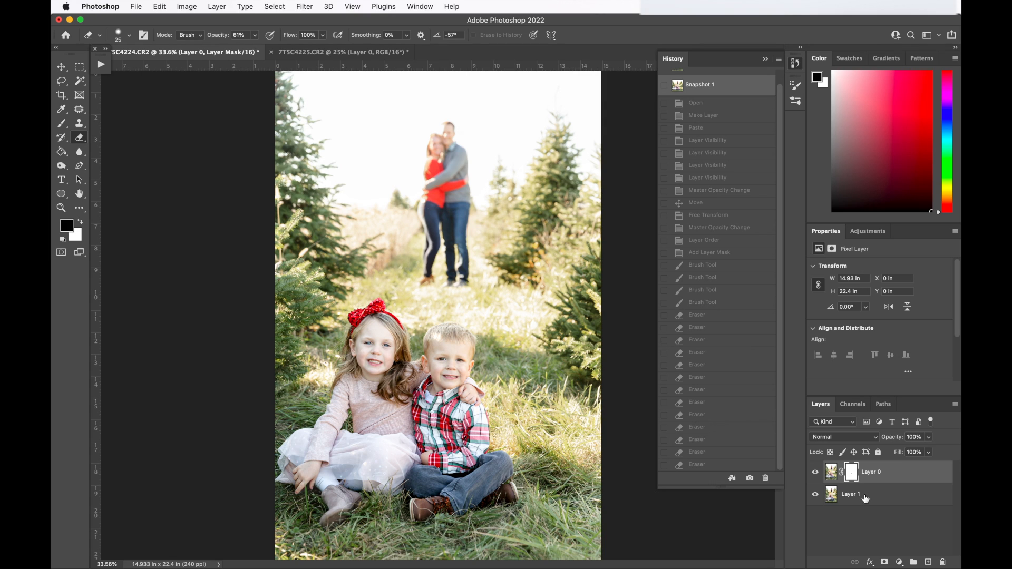
Merge Layer 0 and Layer 1 into a single layer and save the document.
{"action": "left_click", "coordinate": [864, 498]}
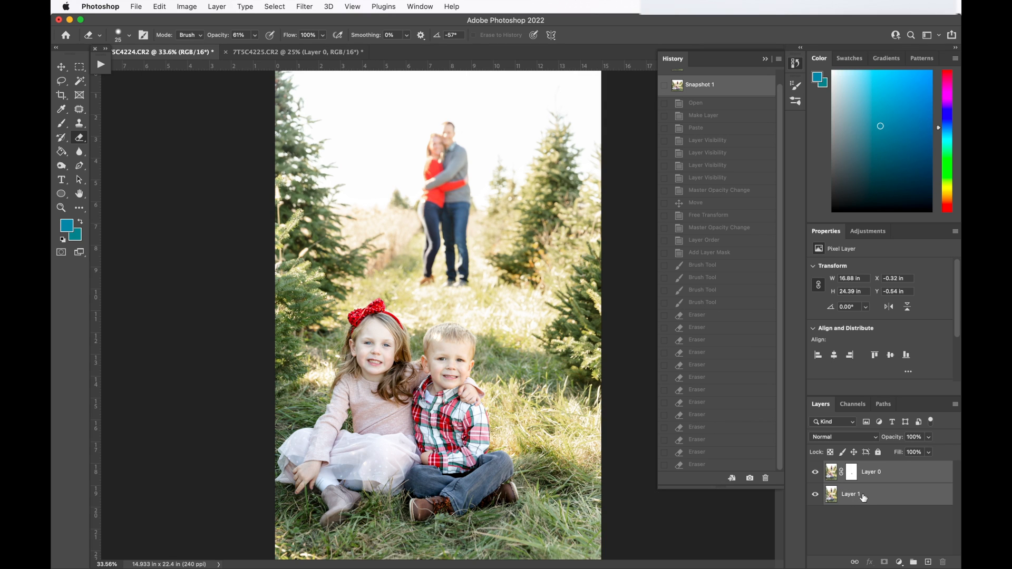
{"action": "right_click", "coordinate": [864, 497]}
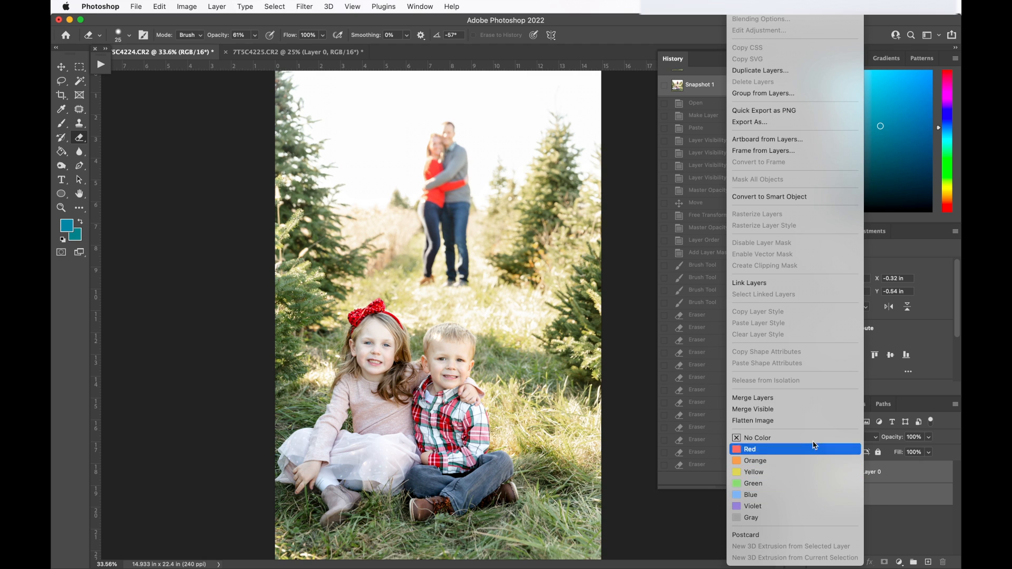
{"action": "left_click", "coordinate": [795, 399]}
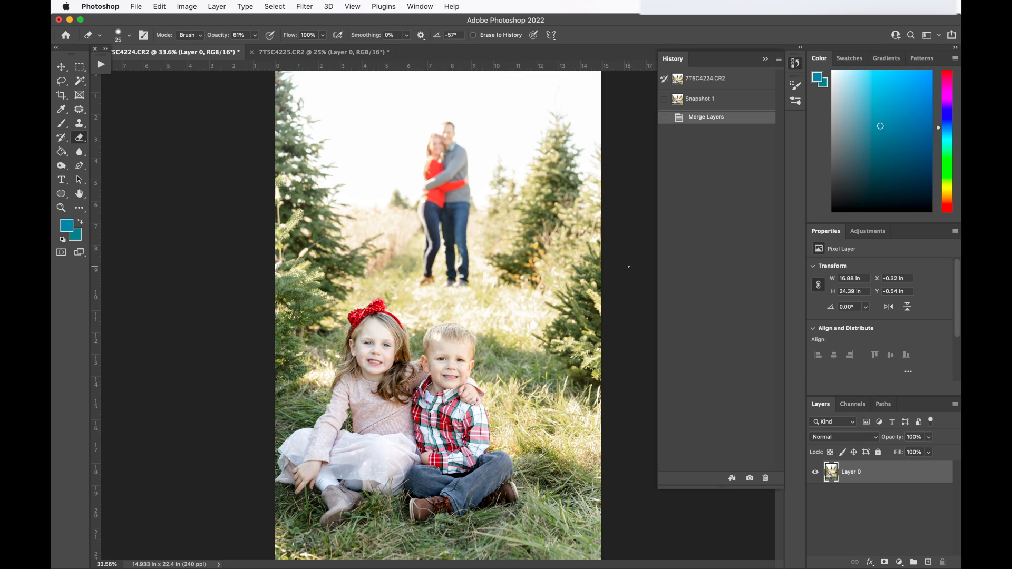
{"action": "key", "text": "super+s"}
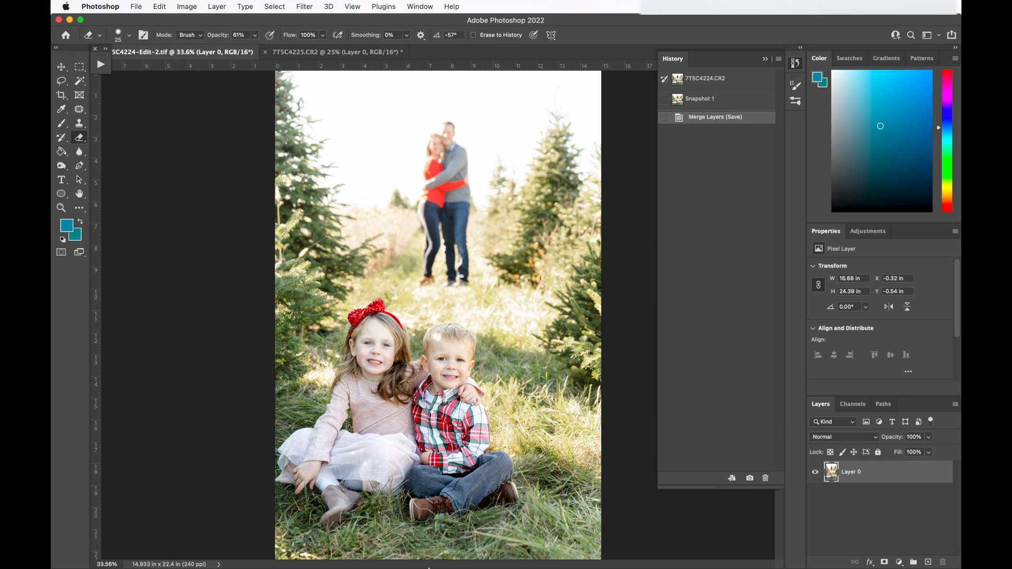
Switch to Lightroom Classic, select 7TSC4224.CR2 together with the merged 7TSC4224-Edit-2.tif, and inspect the children's faces at 100%.
{"action": "mouse_move", "coordinate": [429, 568]}
{"action": "left_click", "coordinate": [604, 546]}
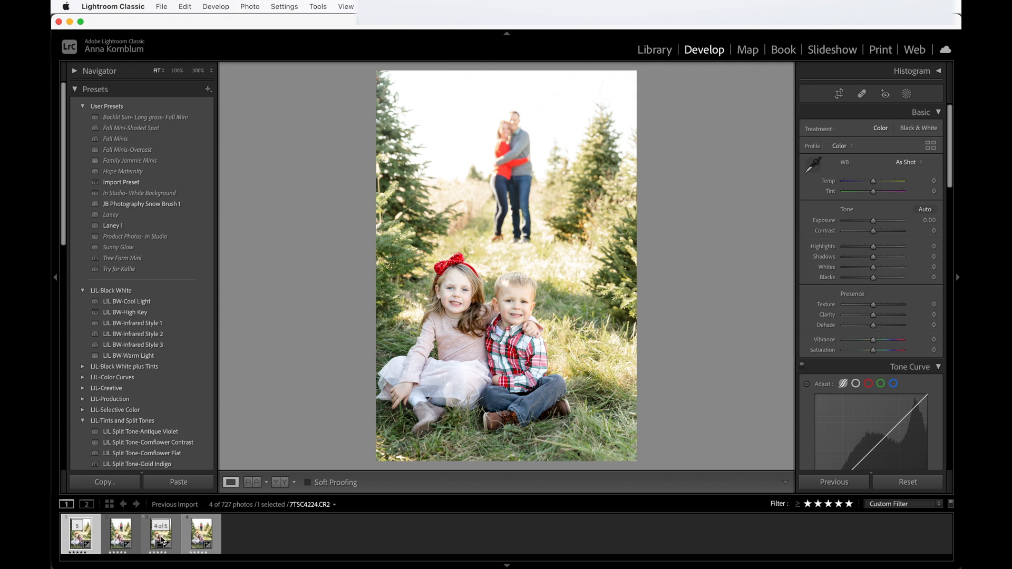
{"action": "left_click", "coordinate": [160, 540]}
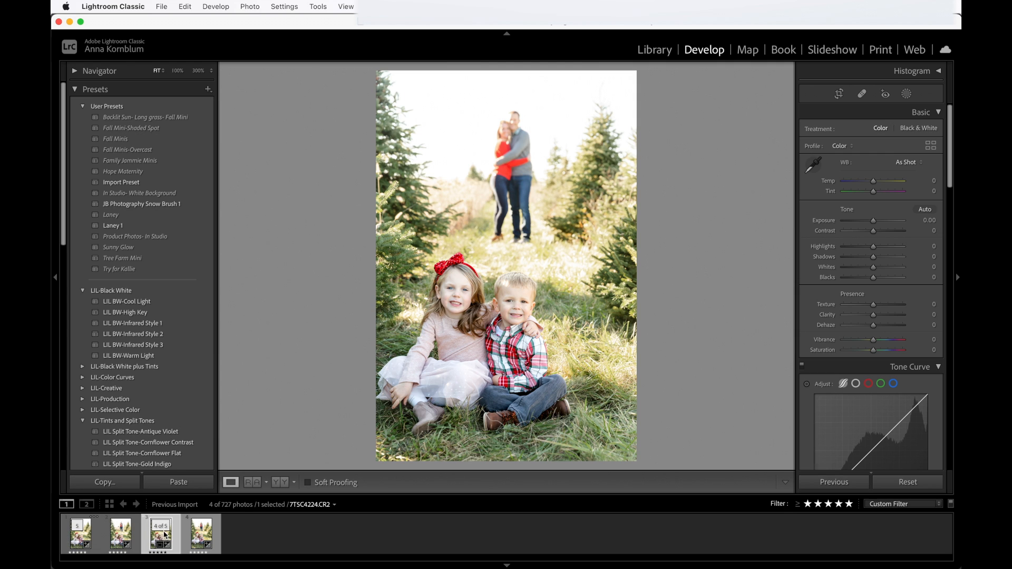
{"action": "left_click", "coordinate": [92, 524], "text": "super"}
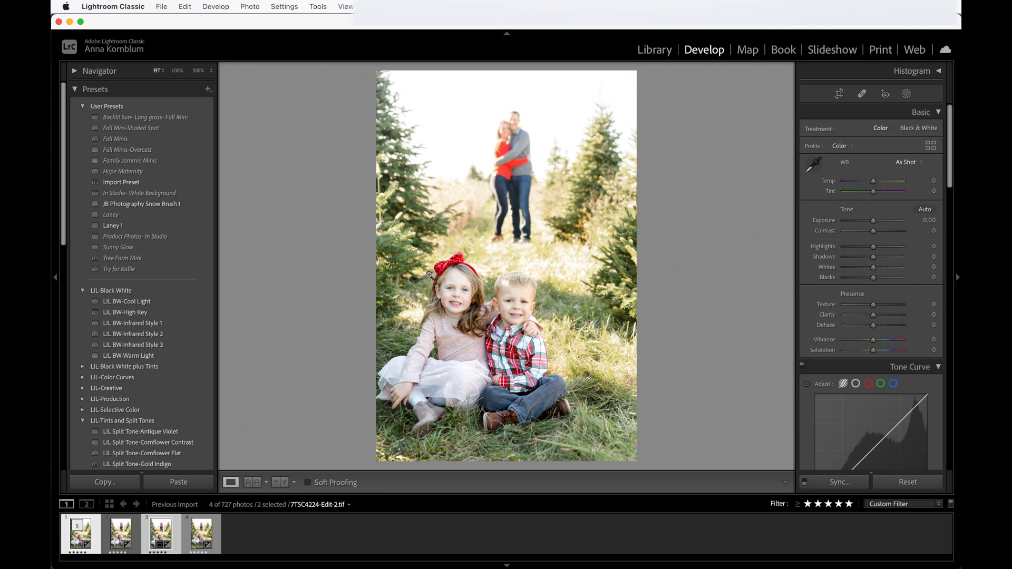
{"action": "left_click", "coordinate": [486, 307]}
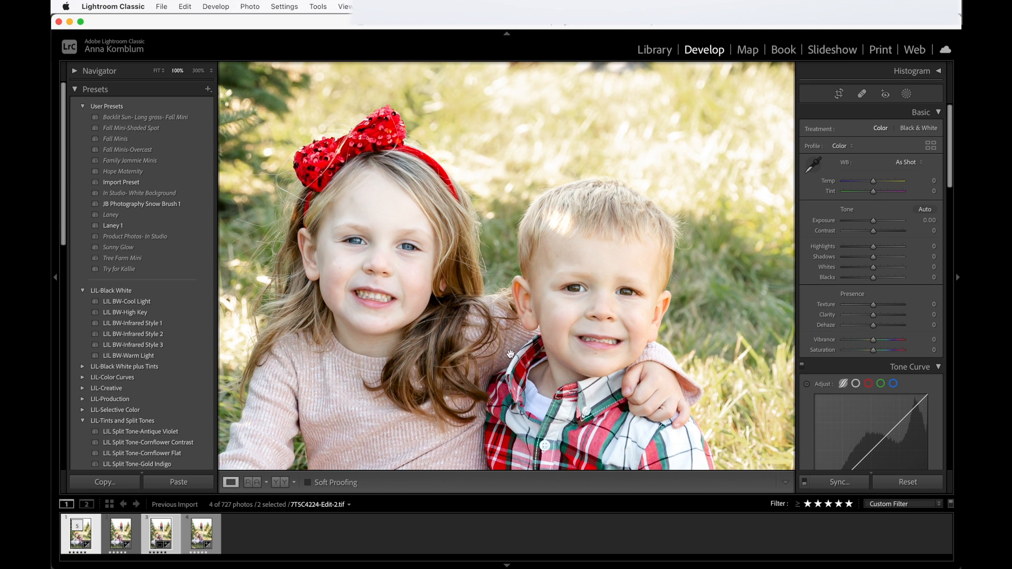
{"action": "left_click", "coordinate": [504, 343]}
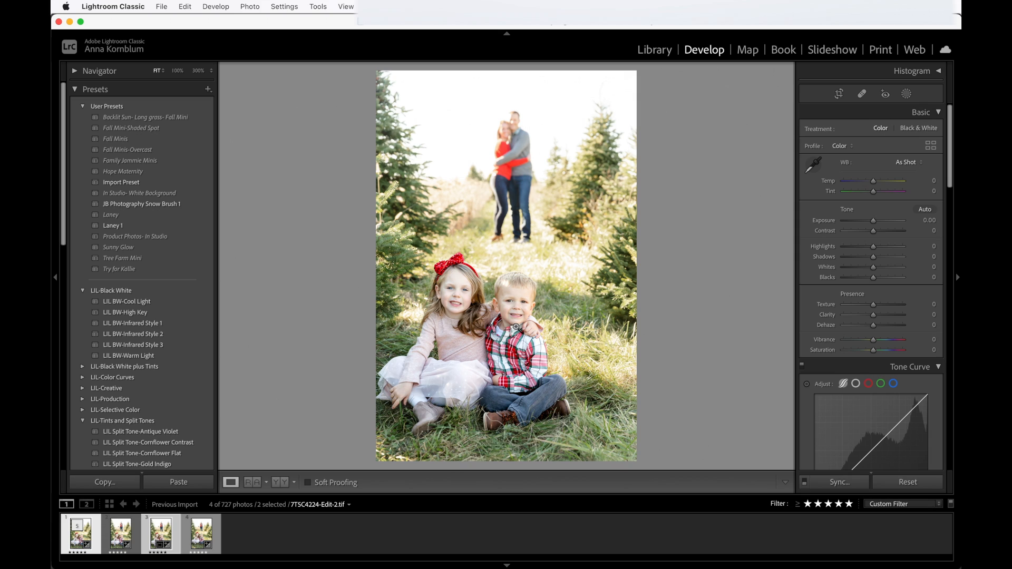